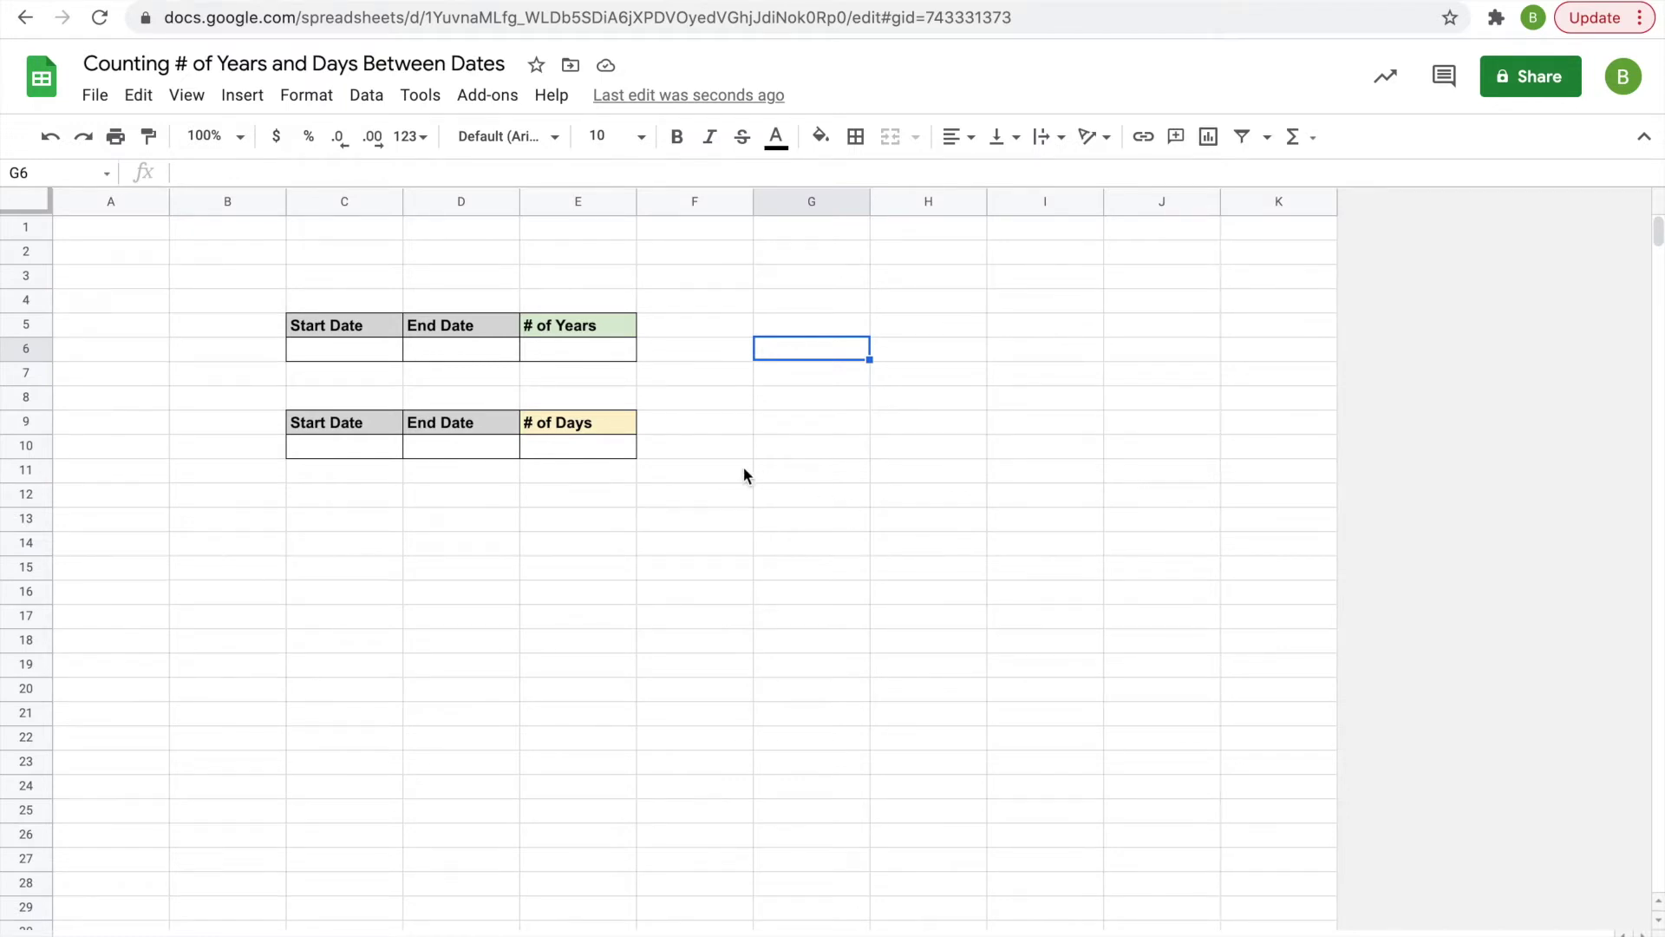
# Step: Enter start date 3/1/1991 in C6 and end date 4/30/2021 in D6
pyautogui.click(354, 350)
pyautogui.write('3/1')
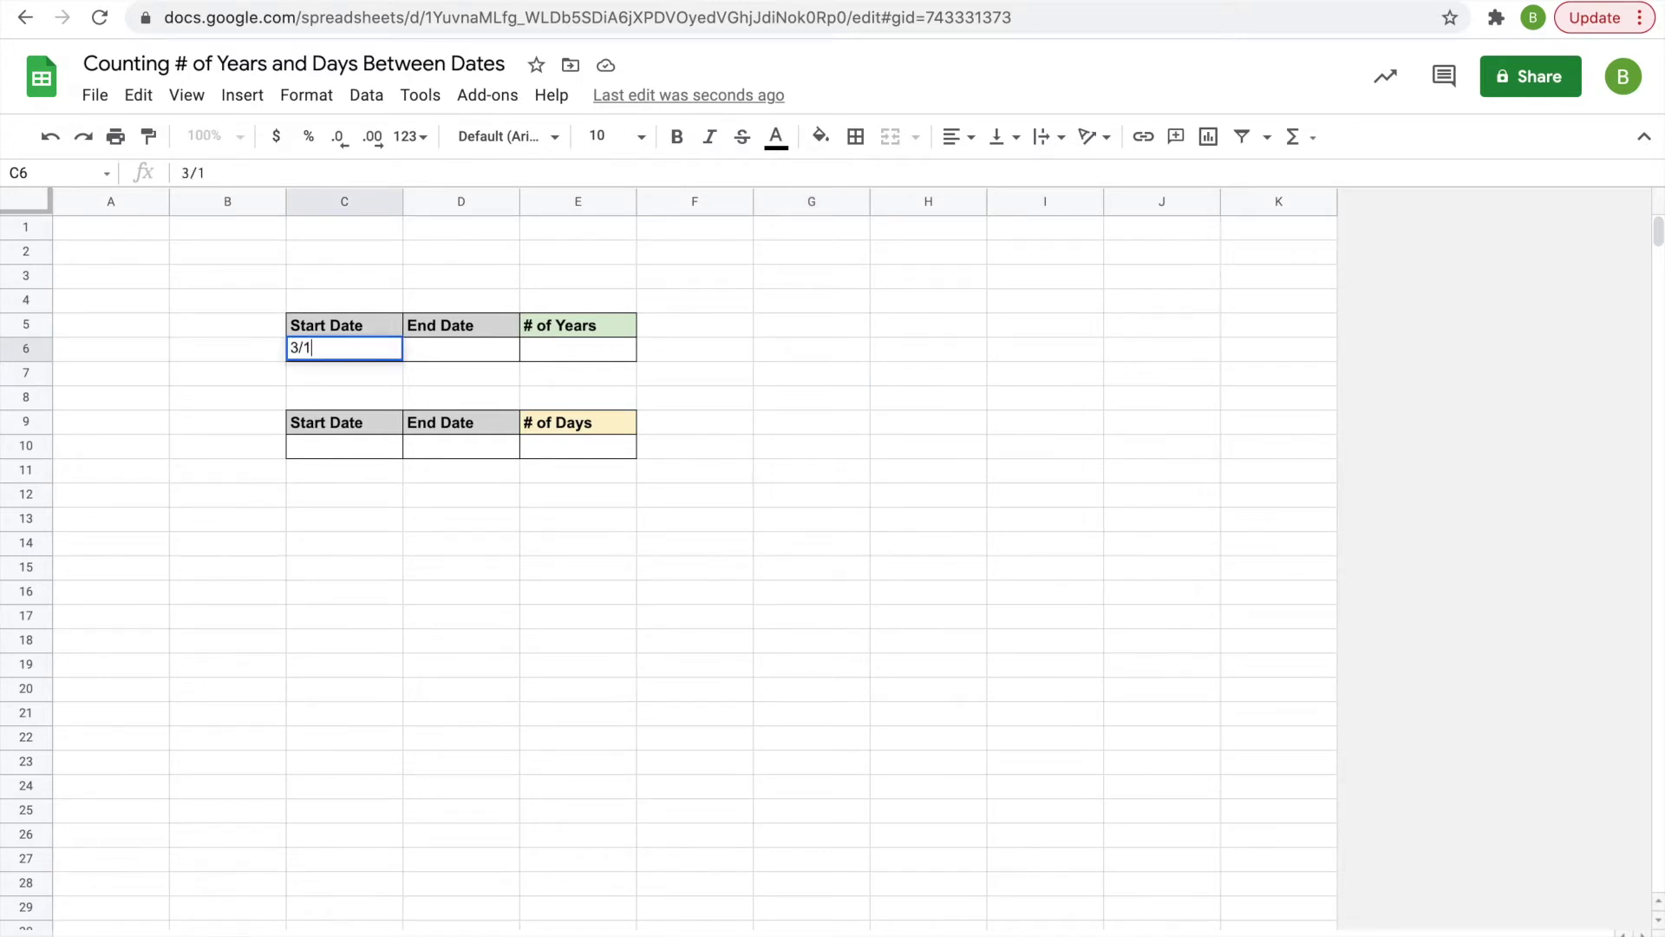
pyautogui.write('1/1991')
pyautogui.click(872, 326)
pyautogui.click(460, 350)
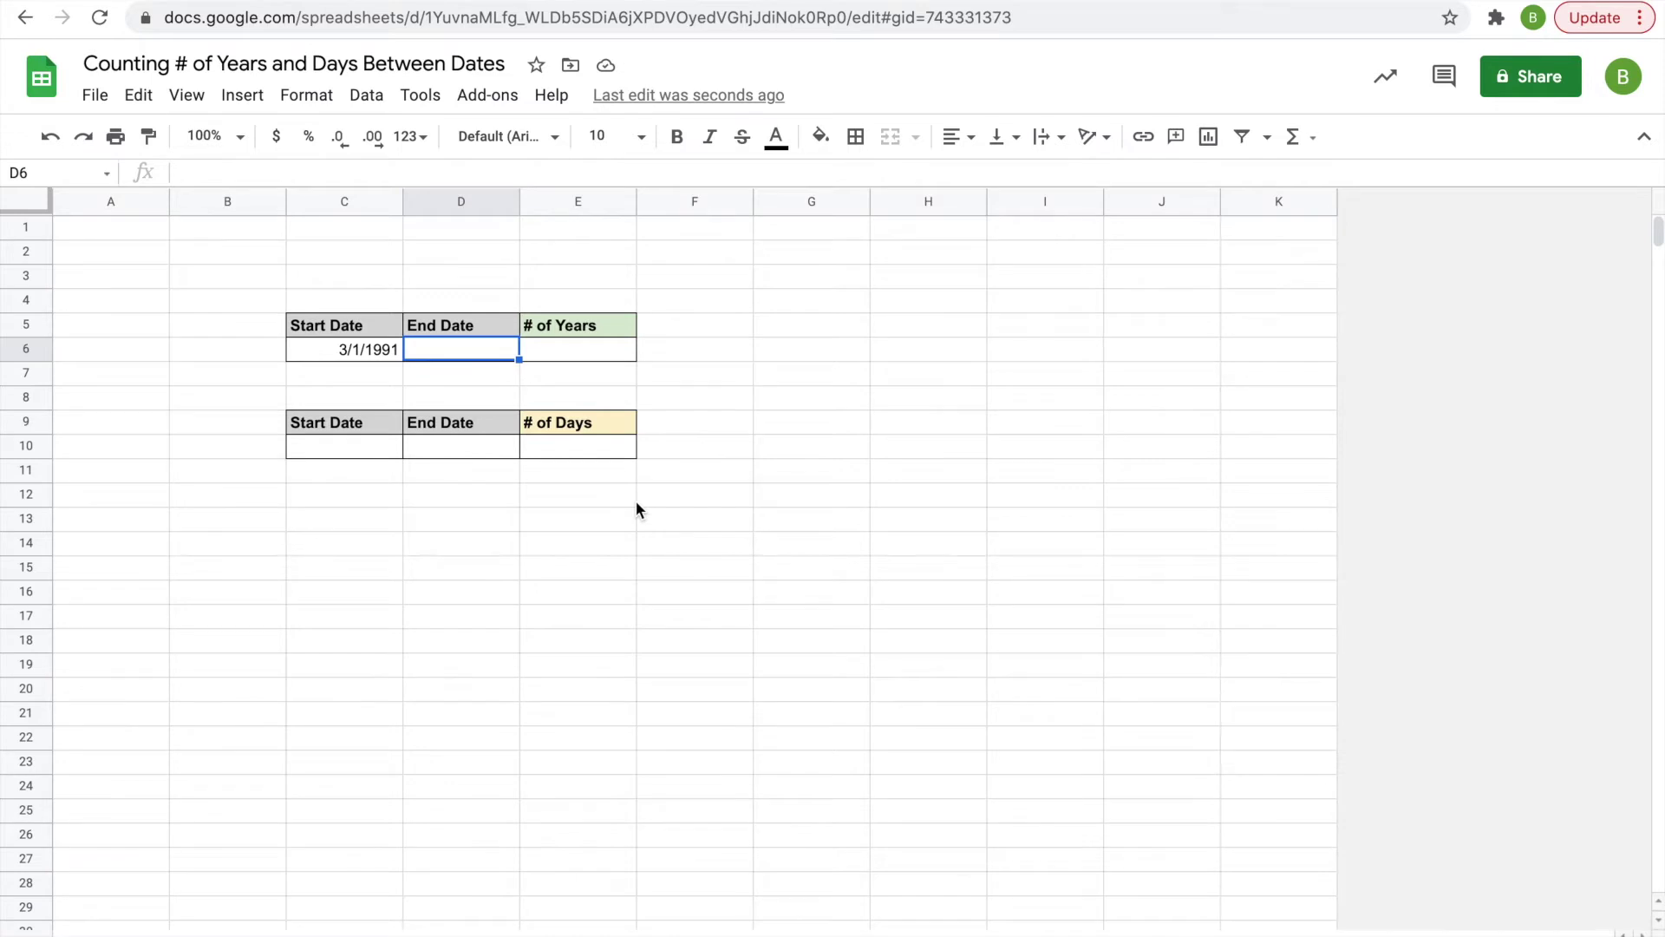
pyautogui.write('4/30/2021')
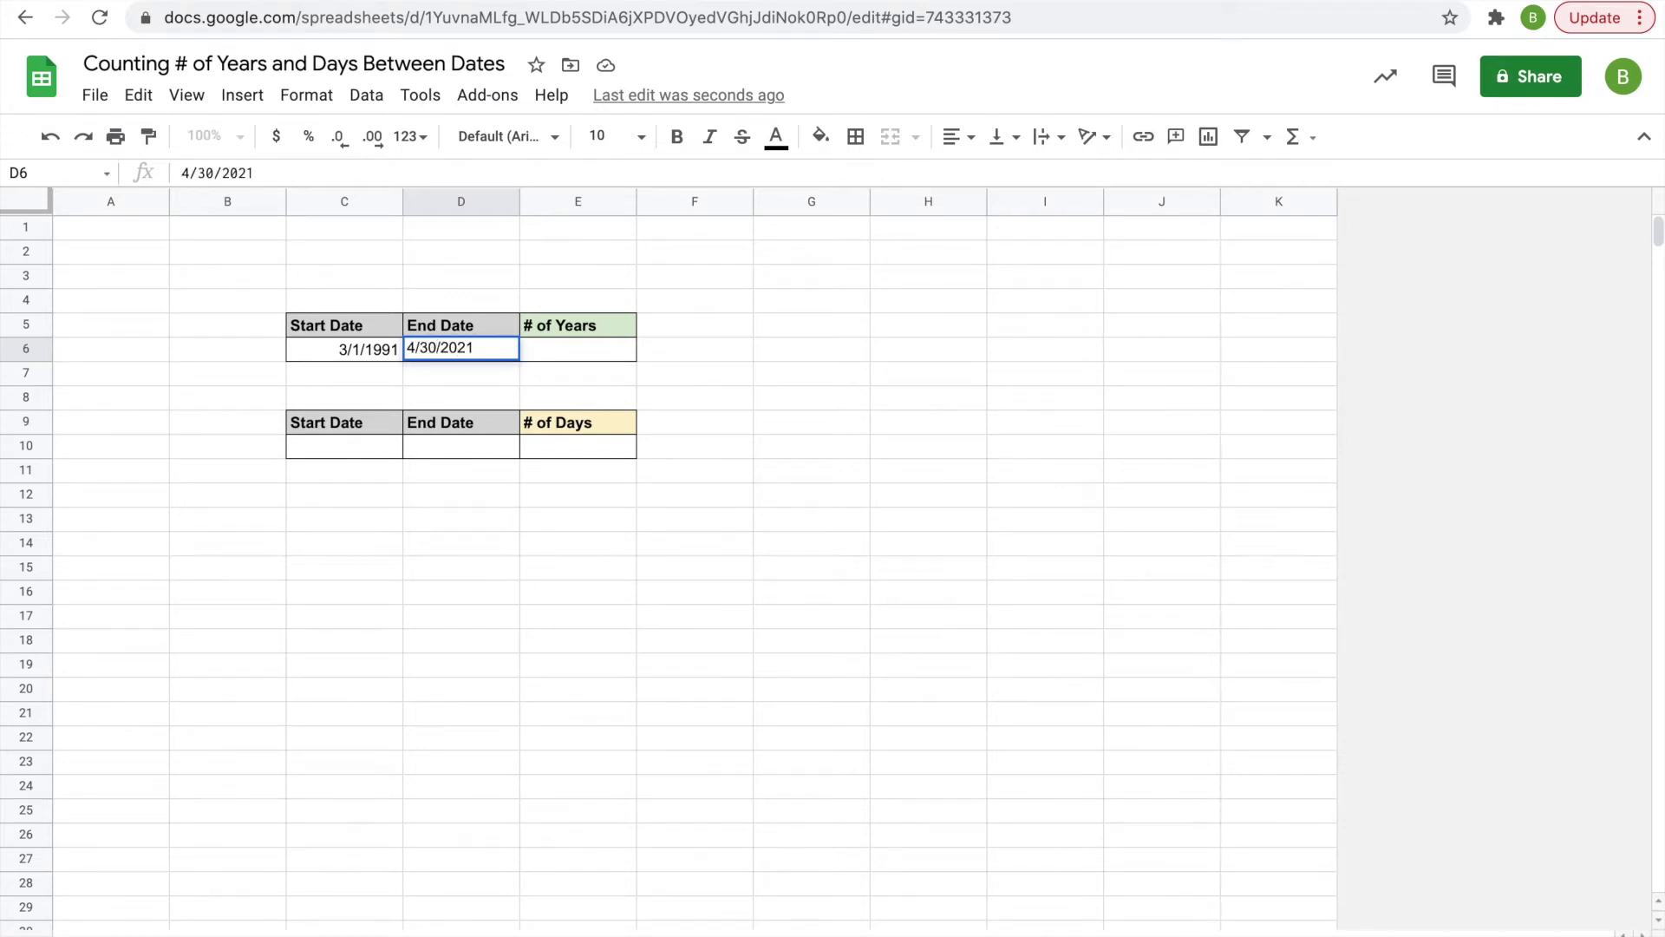
pyautogui.press('Tab')
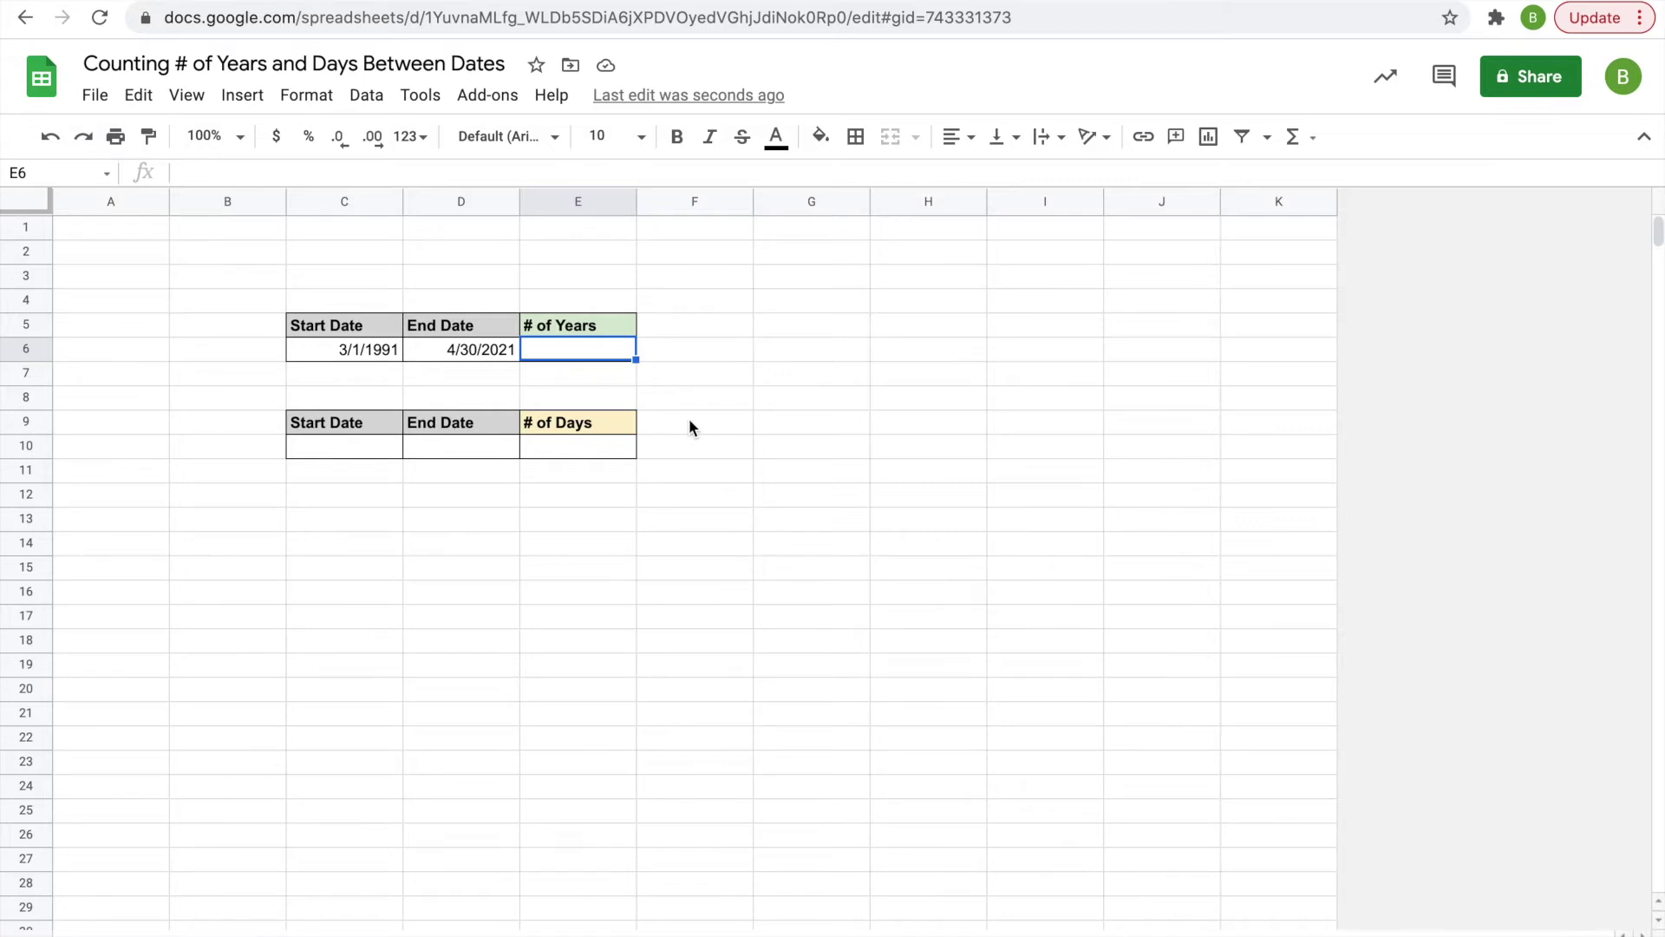
# Step: Replace the D6 end date with the =TODAY() formula and confirm it in the formula bar
pyautogui.click(460, 354)
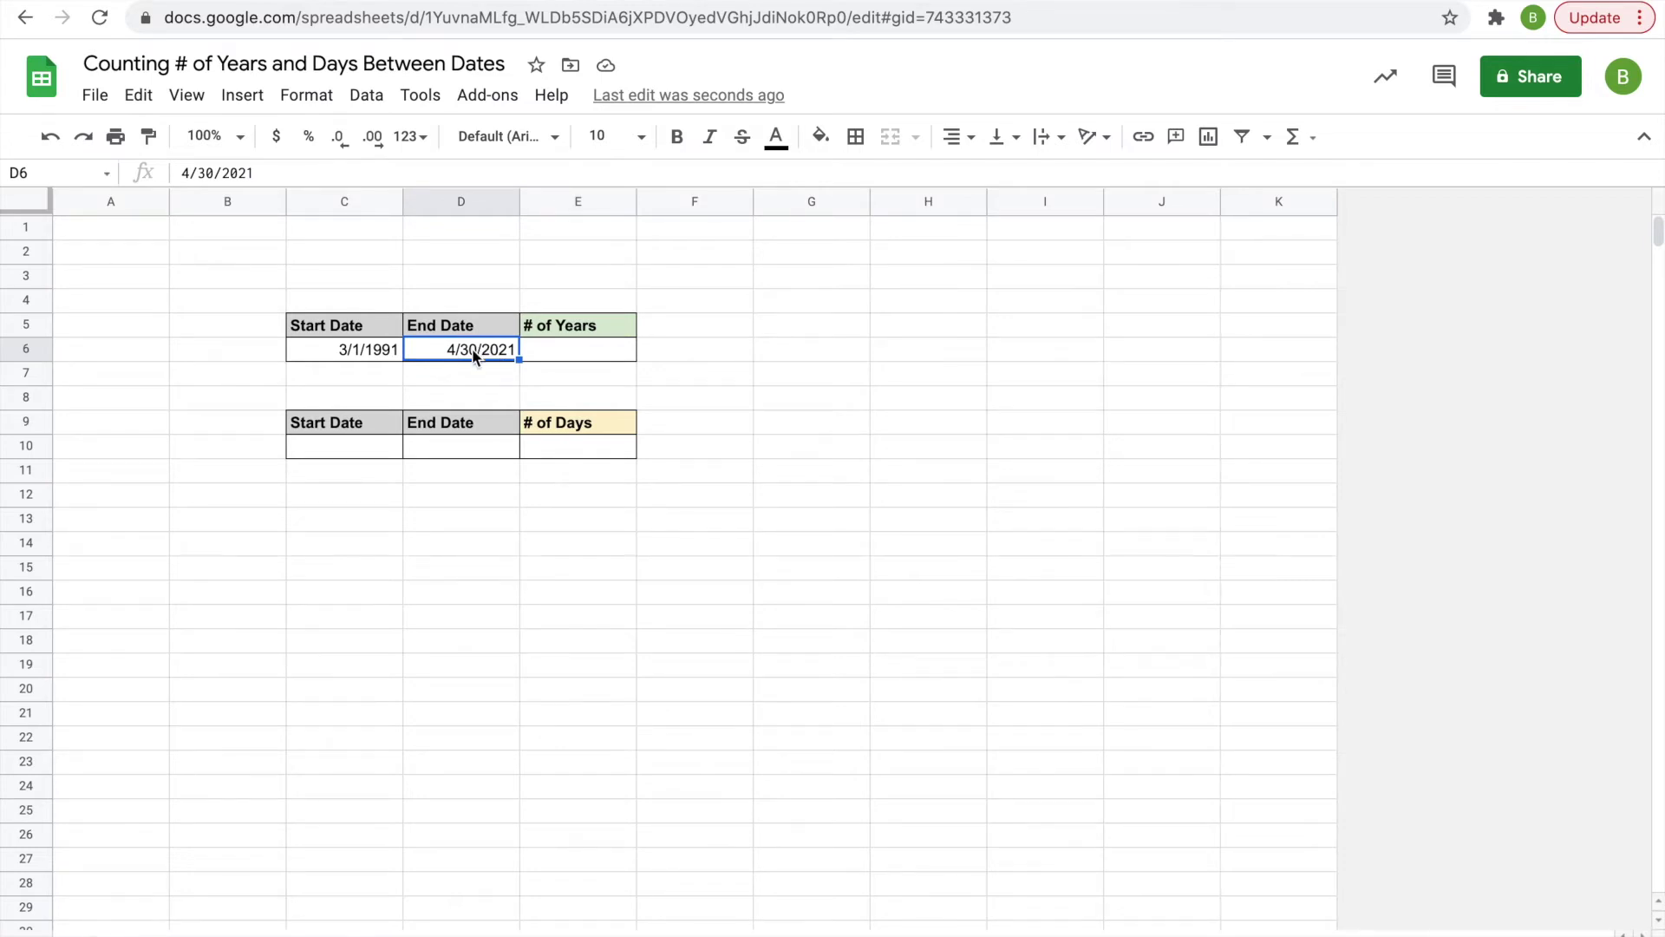
pyautogui.write('=')
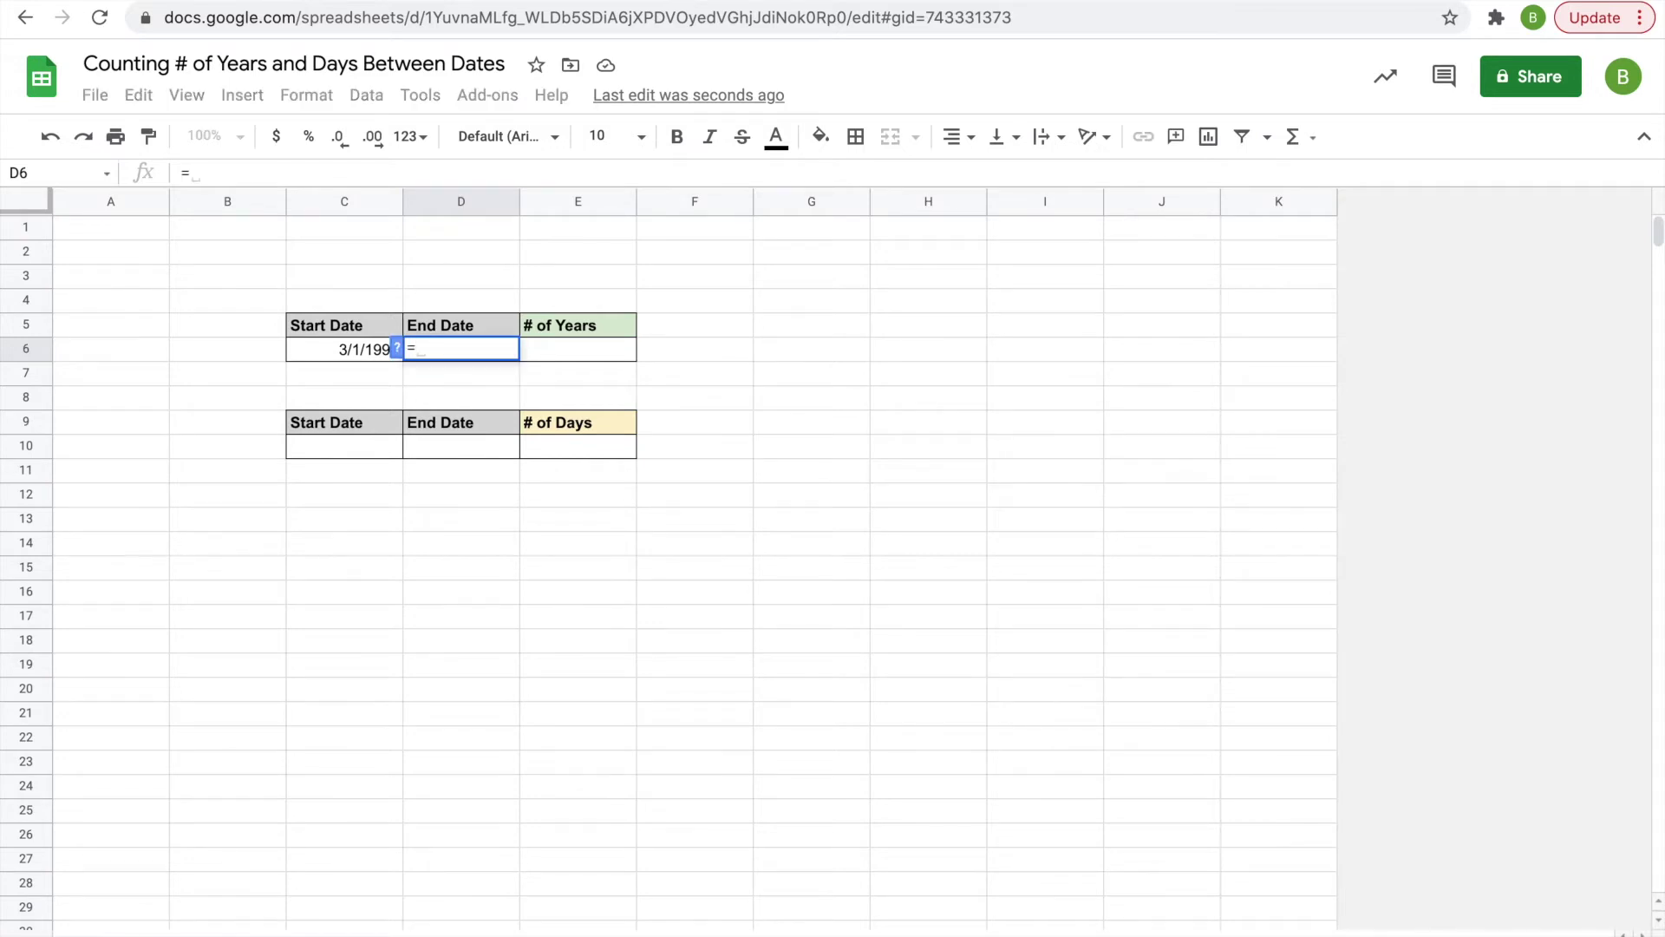
pyautogui.write('TODAY')
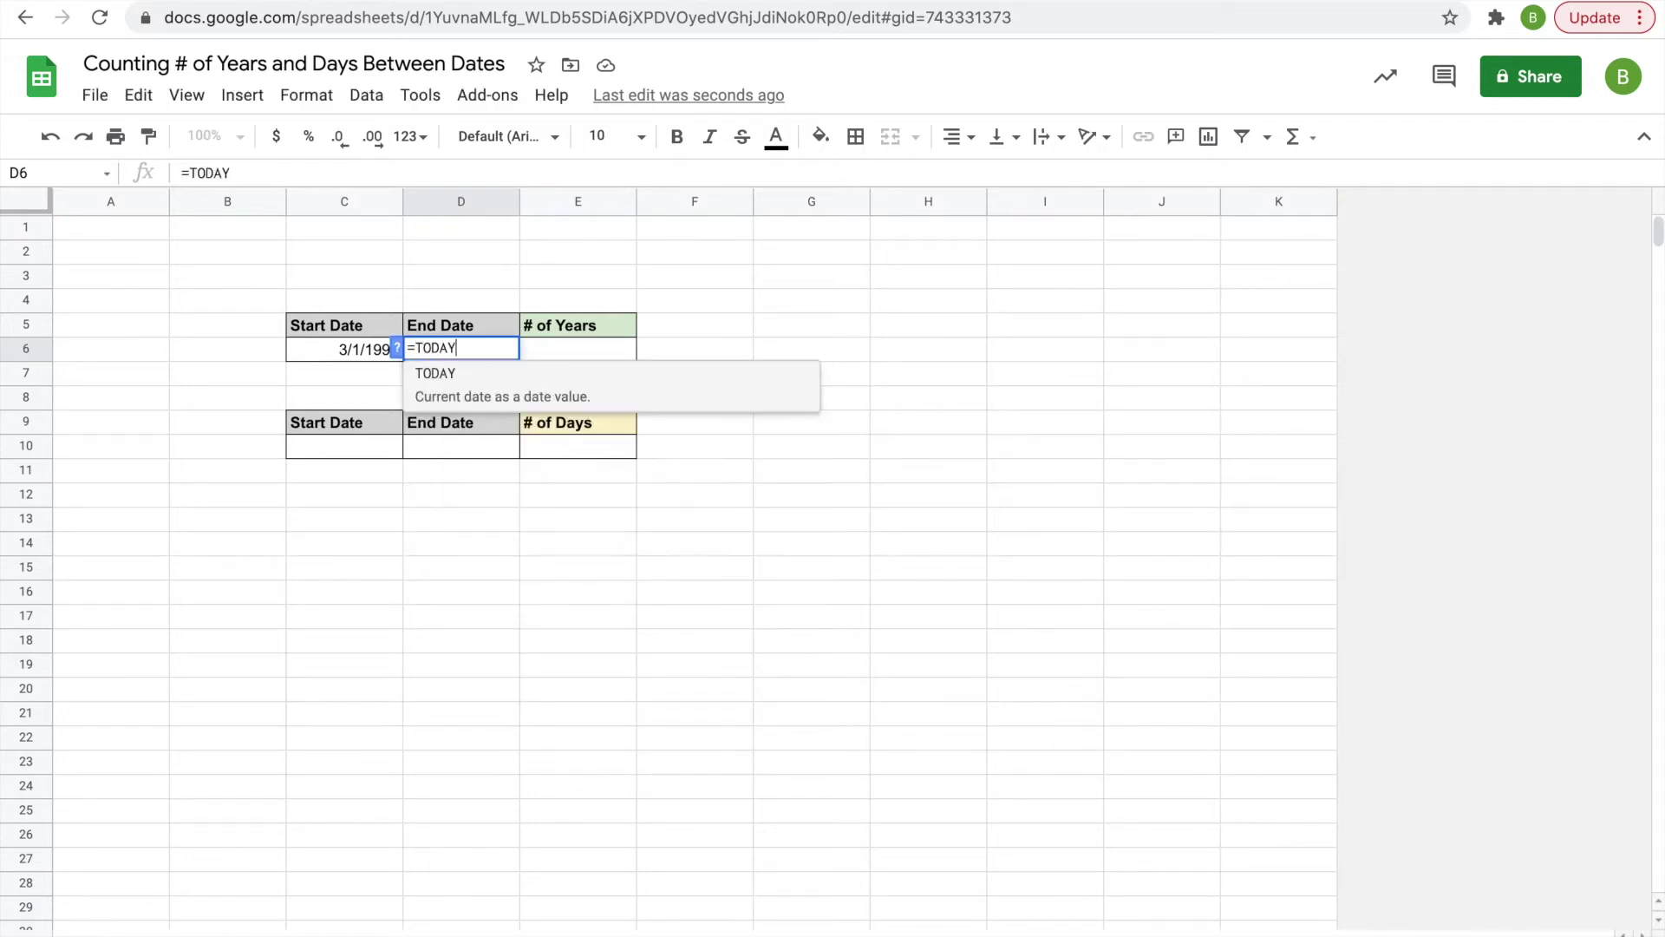
pyautogui.write('()')
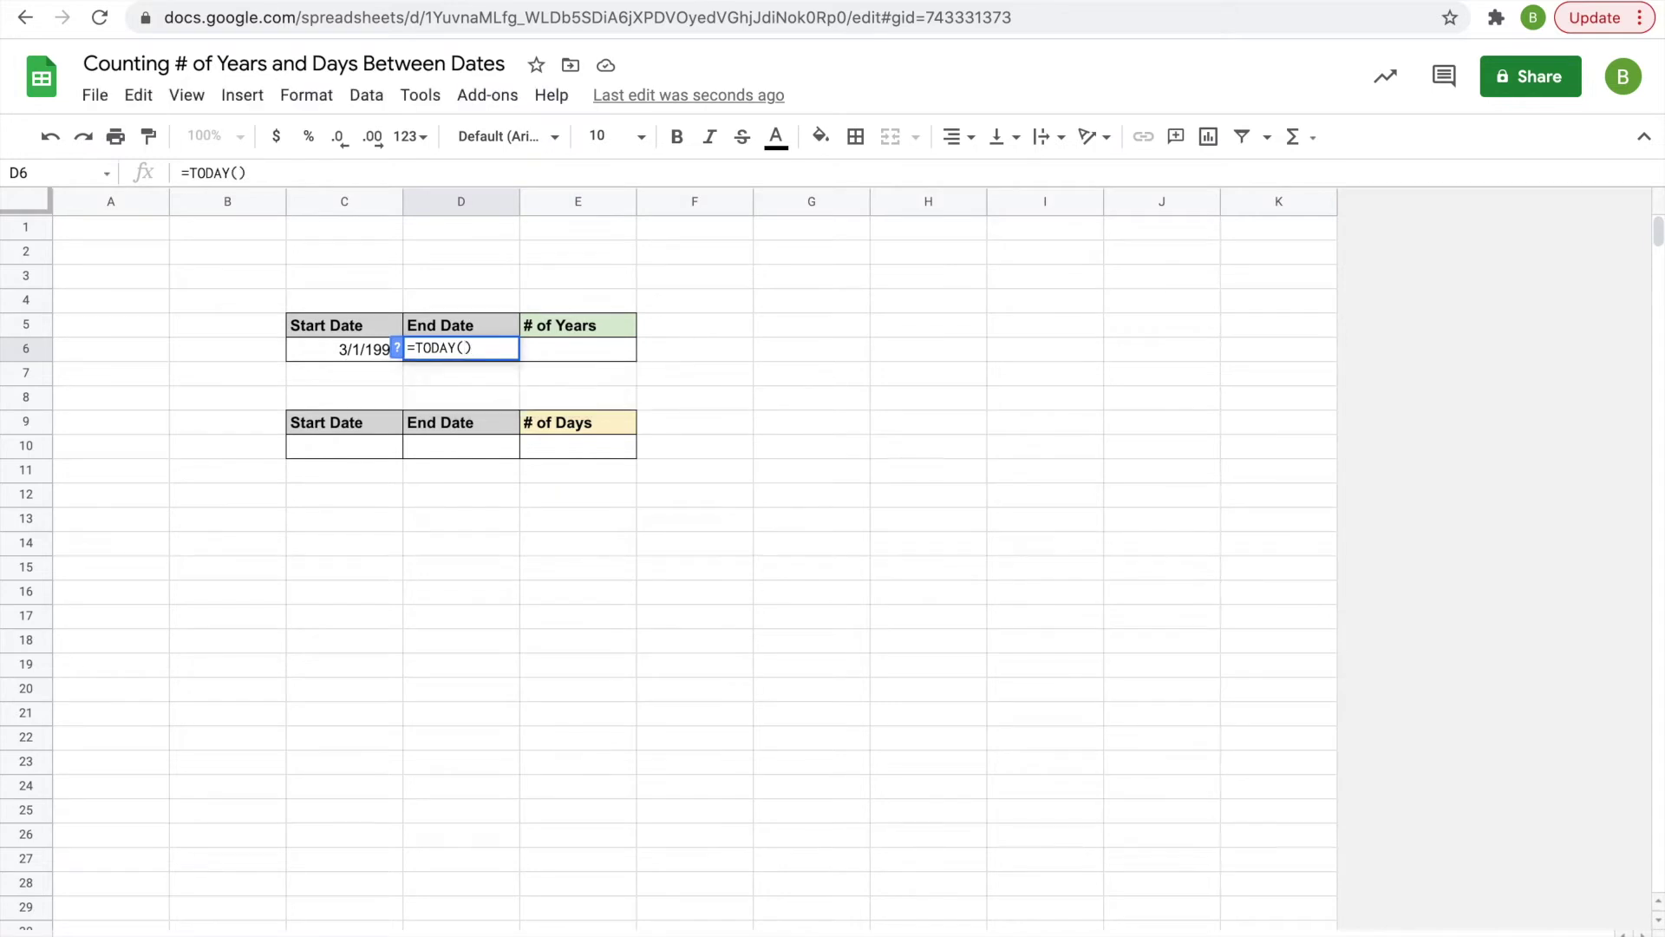
pyautogui.press('Return')
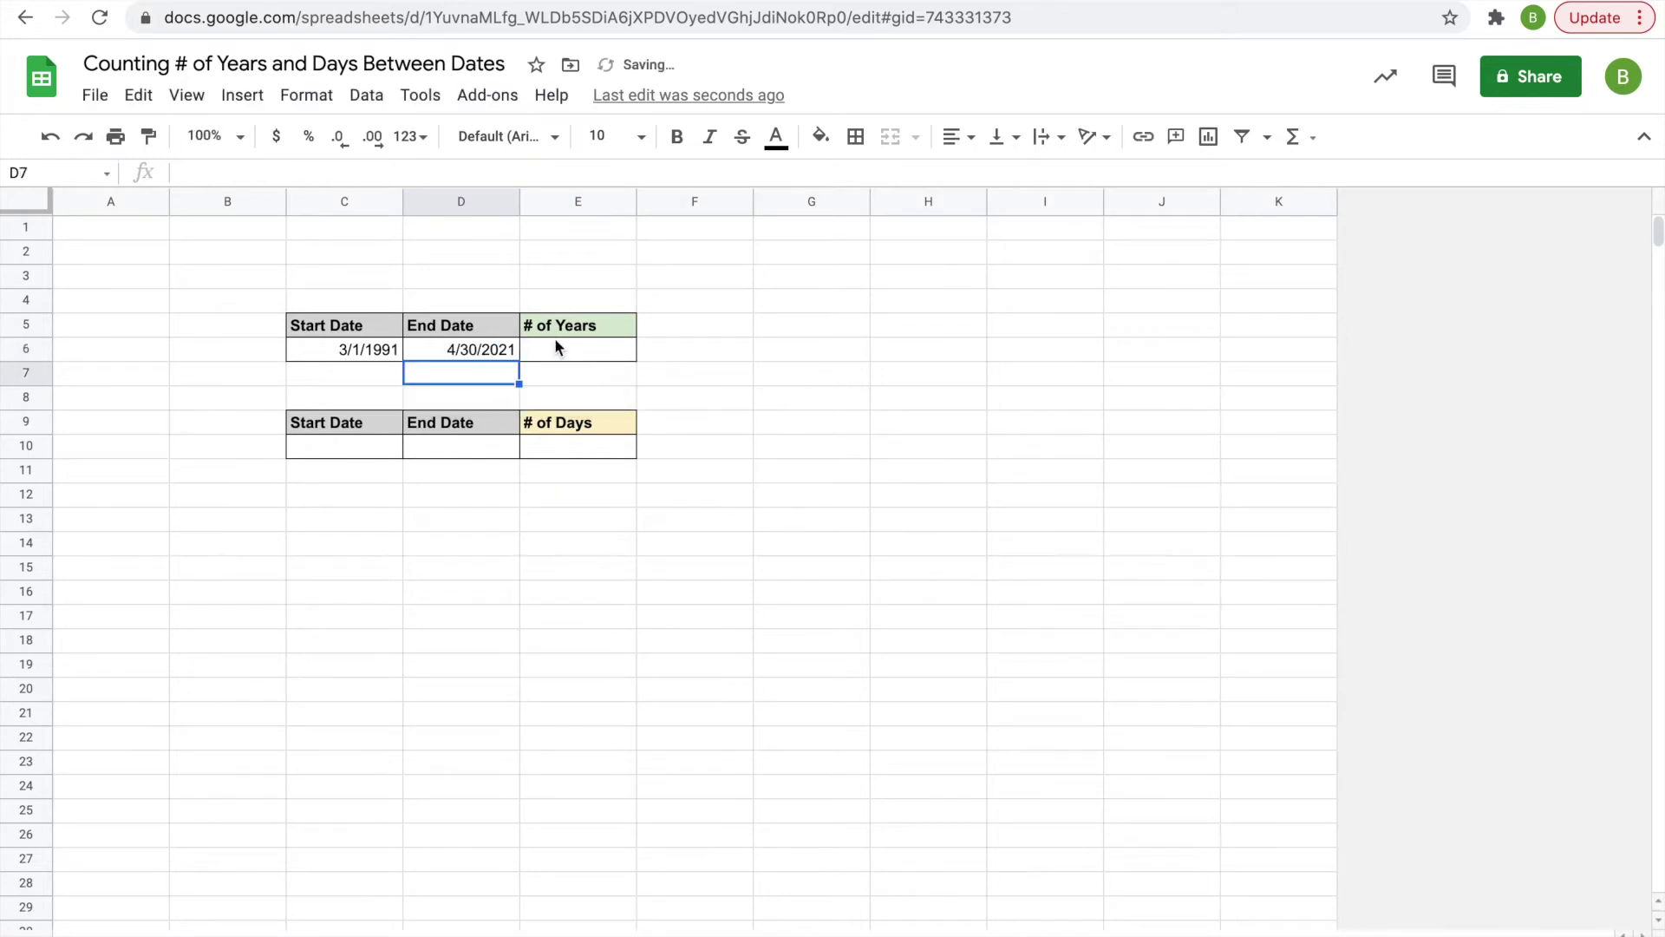
pyautogui.click(464, 349)
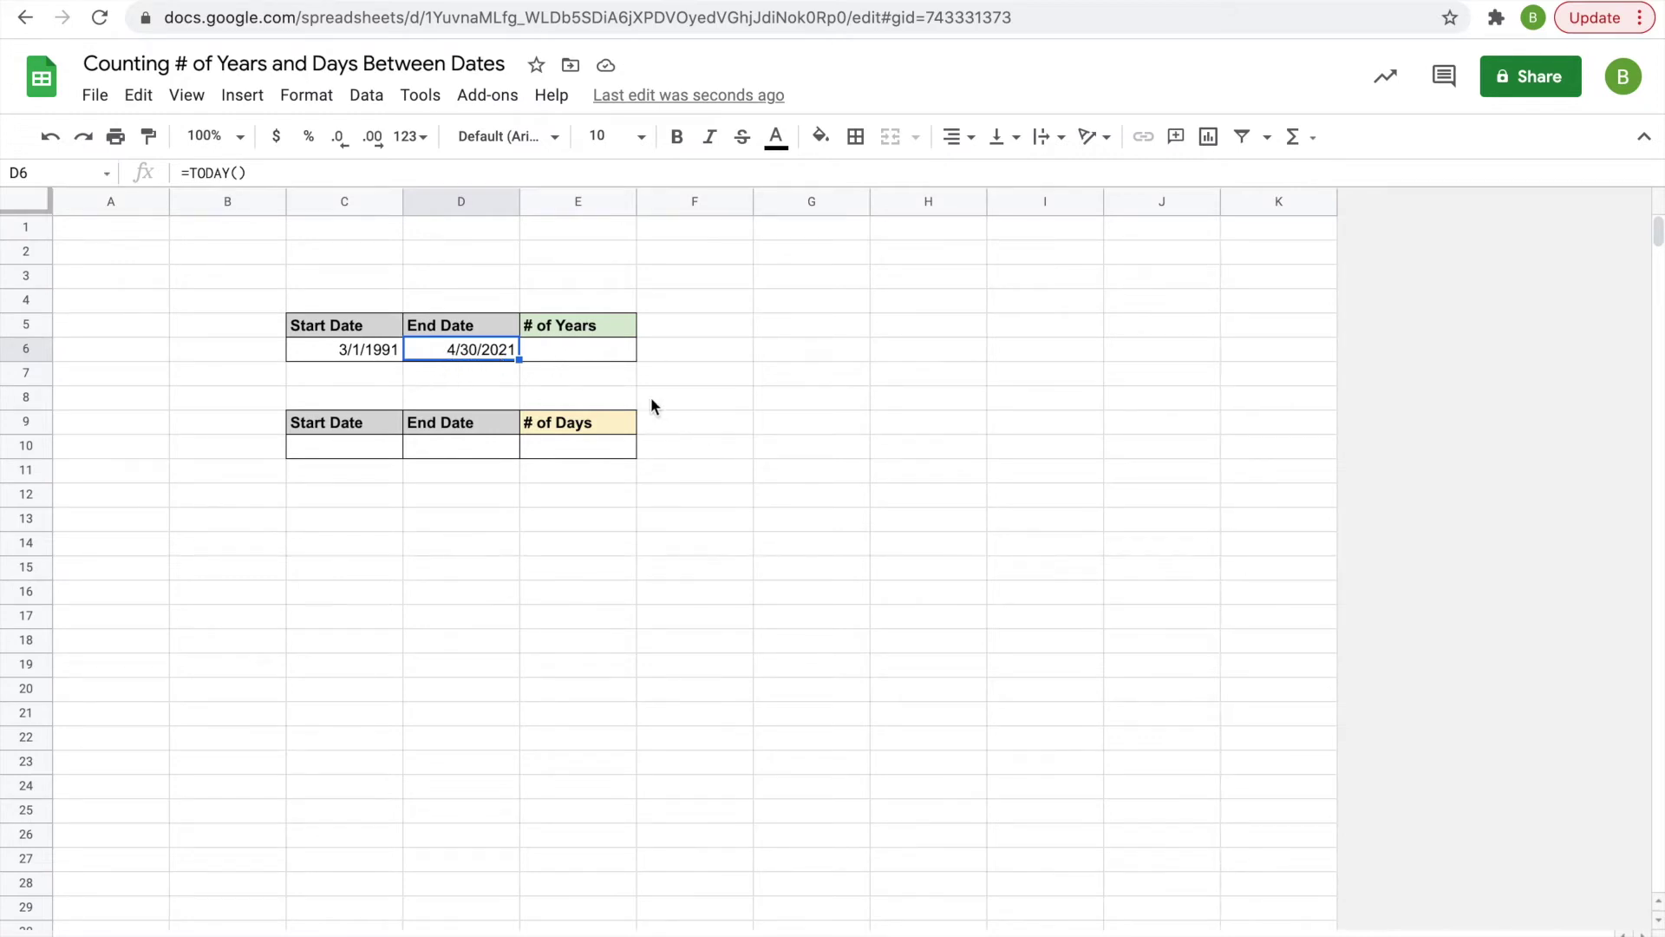
pyautogui.click(590, 351)
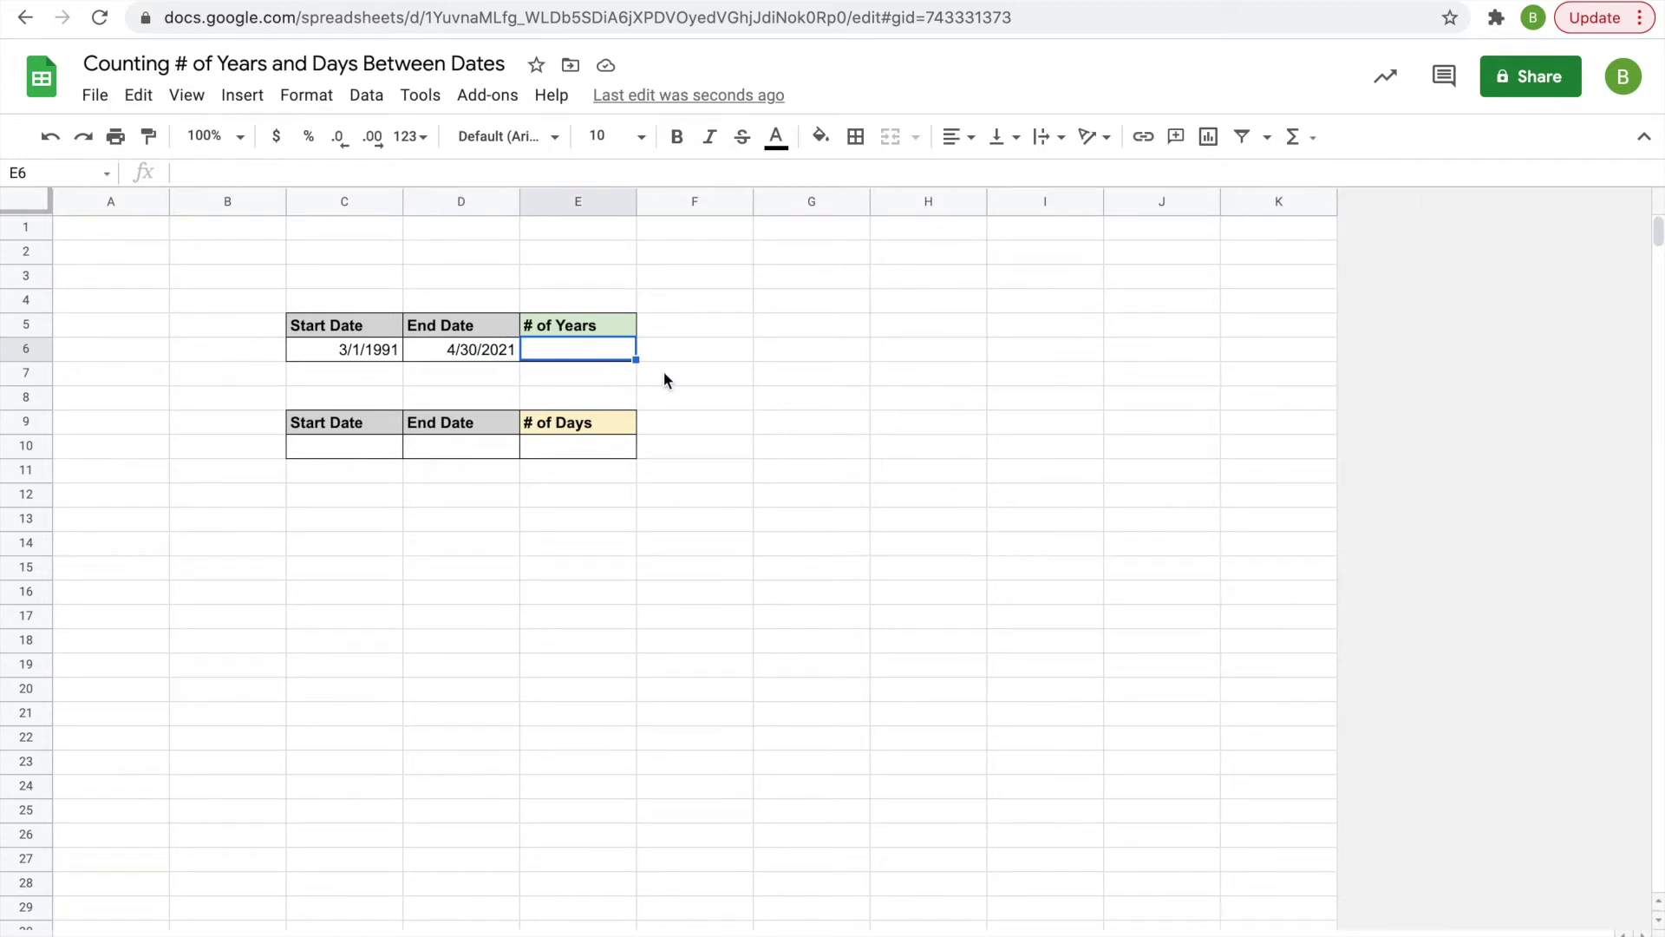
# Step: Enter =YEARFRAC(C6,D6) in E6 to calculate the years between the two dates
pyautogui.write('=YEAR')
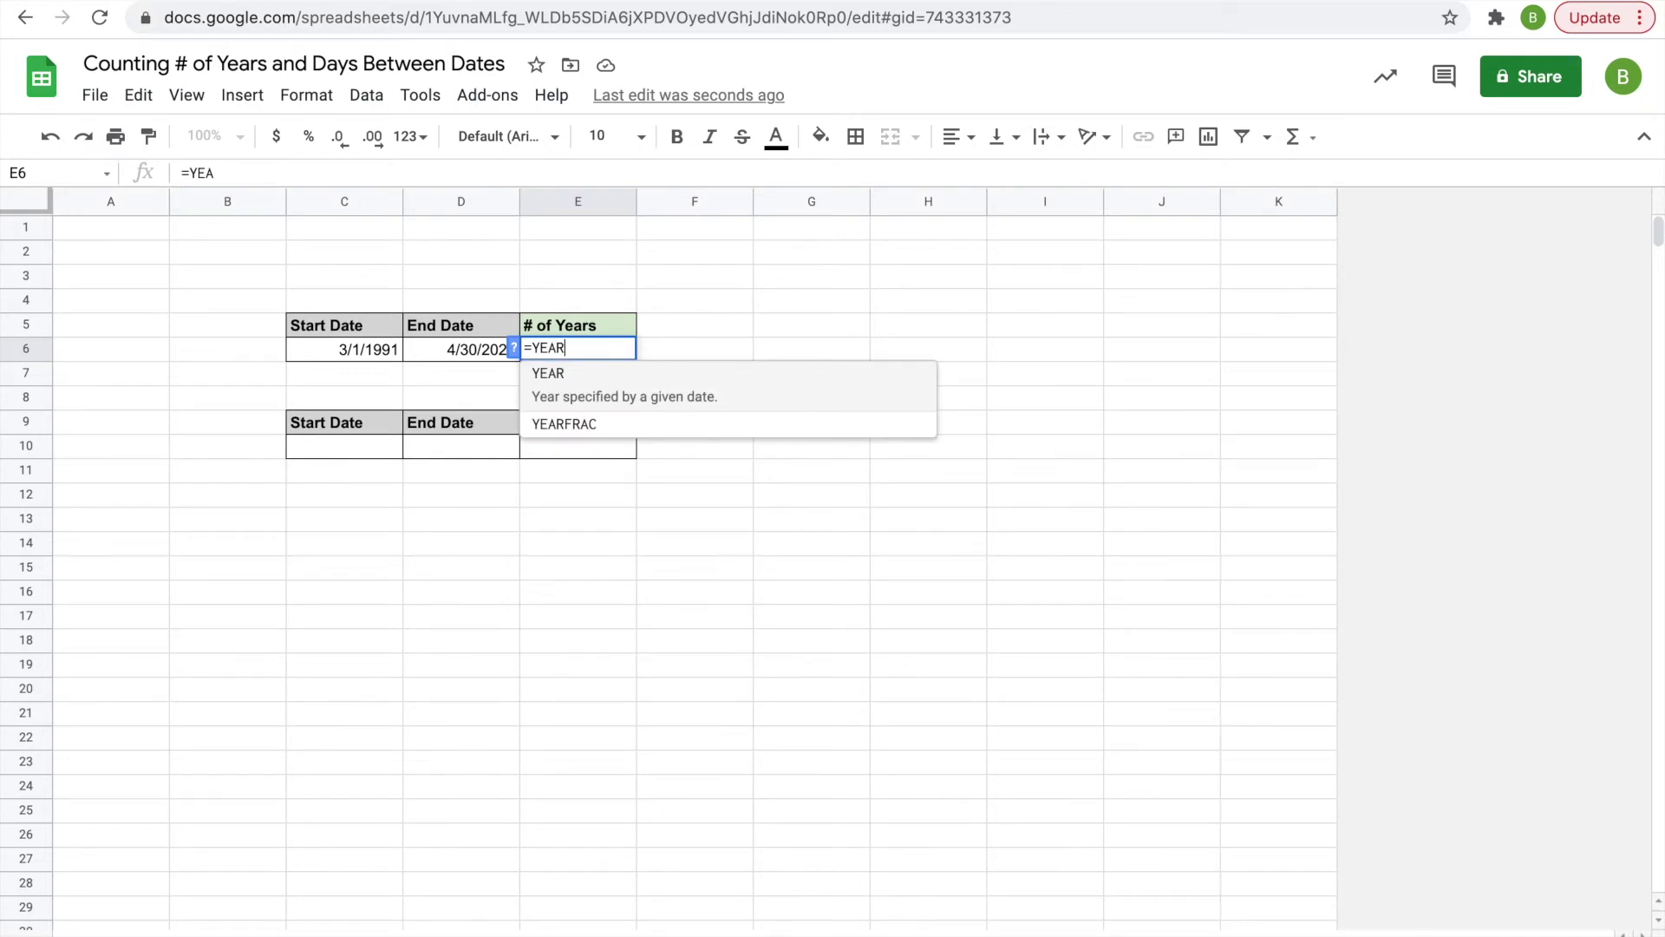
pyautogui.write('FRAC')
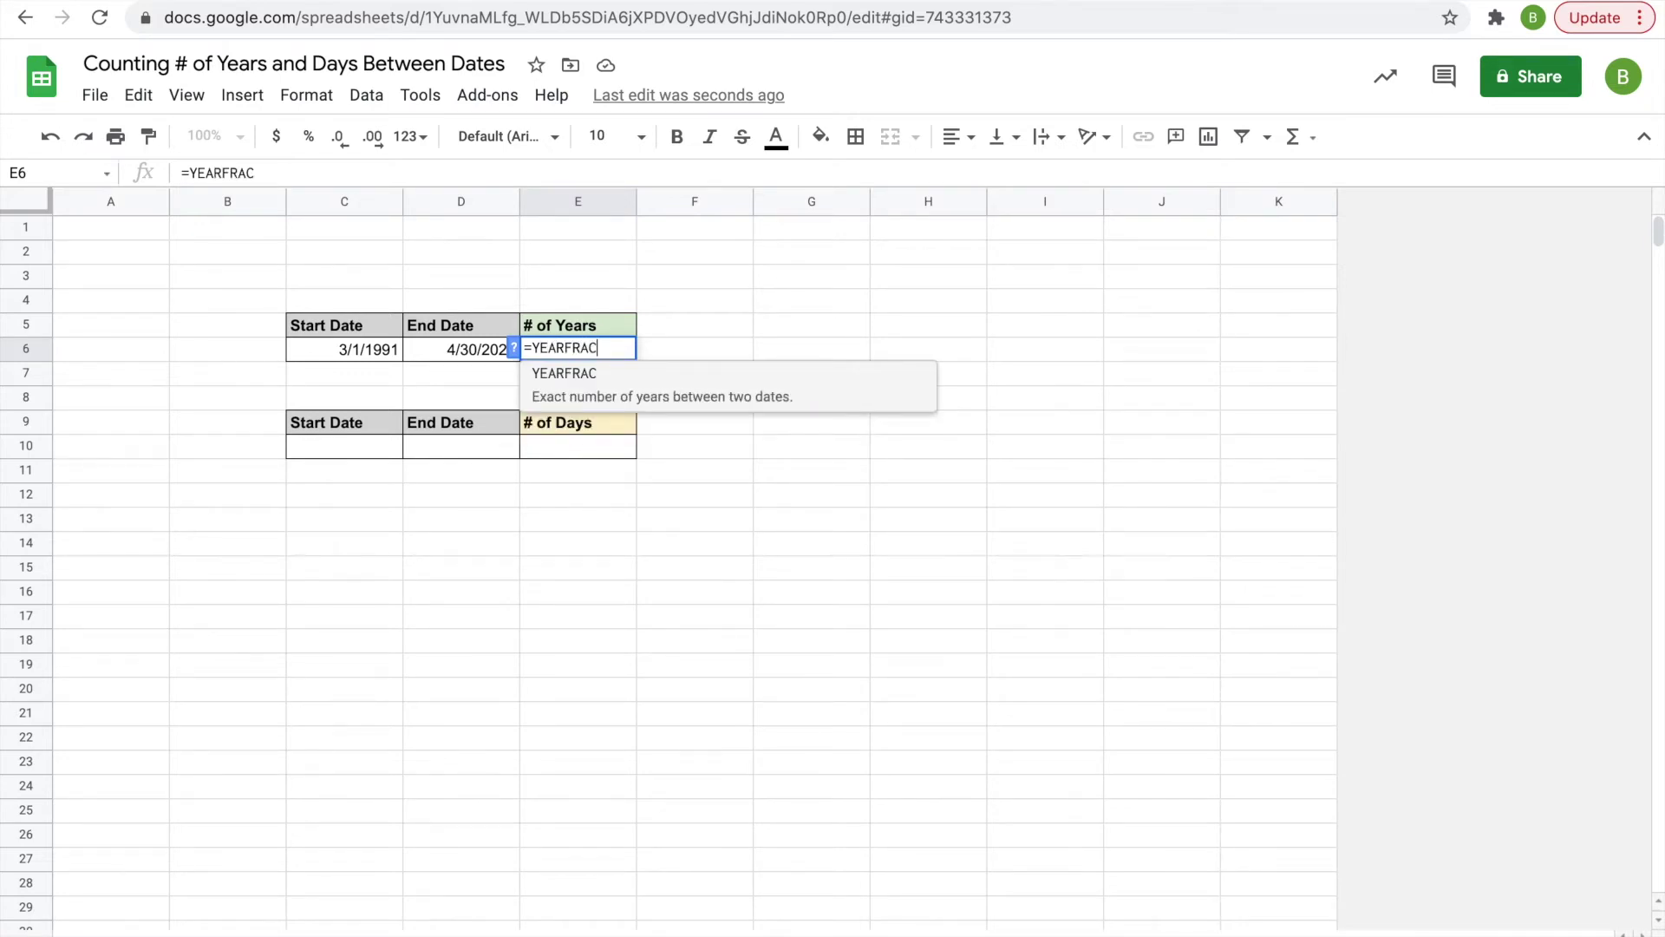
pyautogui.write('(')
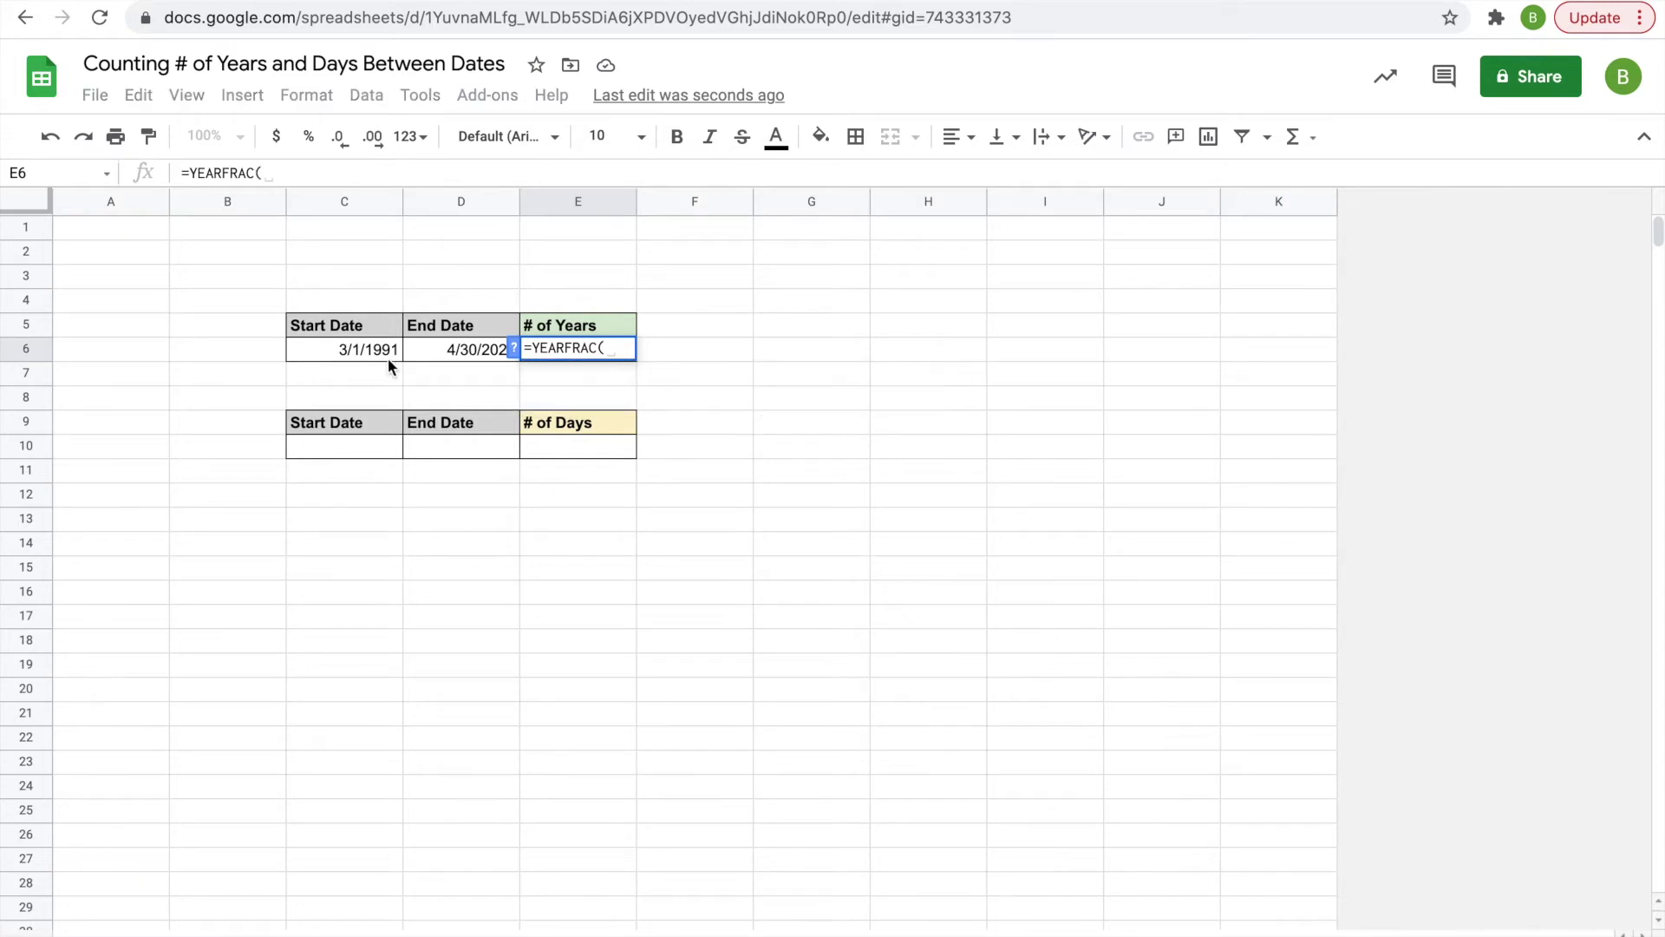
pyautogui.click(354, 350)
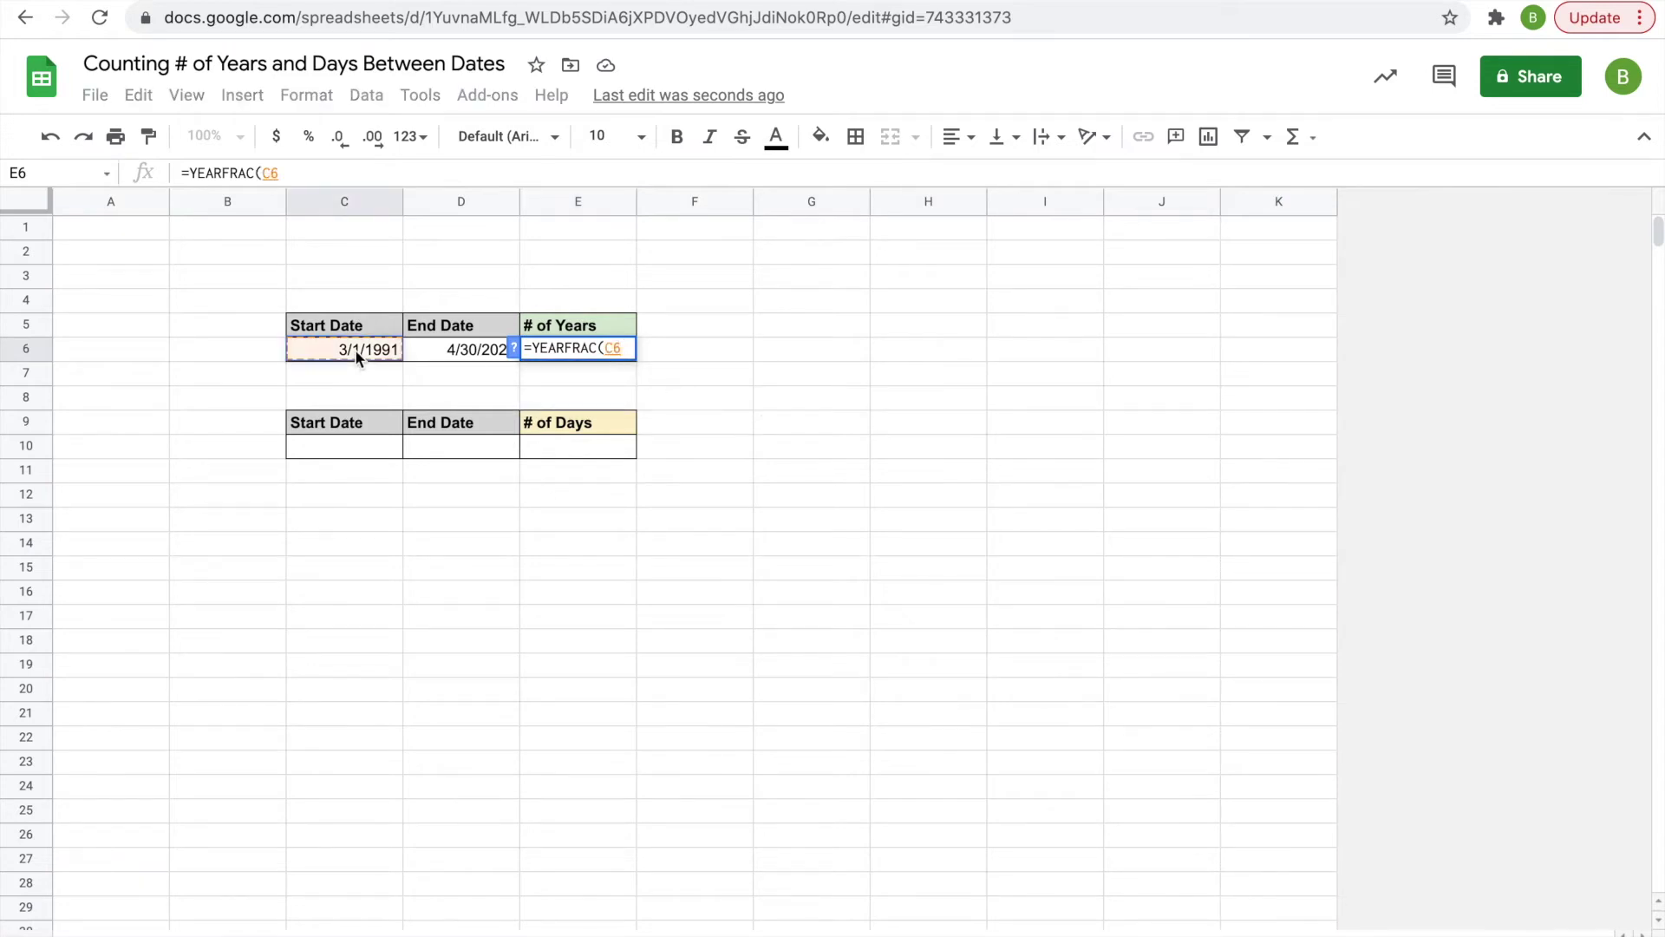
pyautogui.write(',')
pyautogui.click(465, 351)
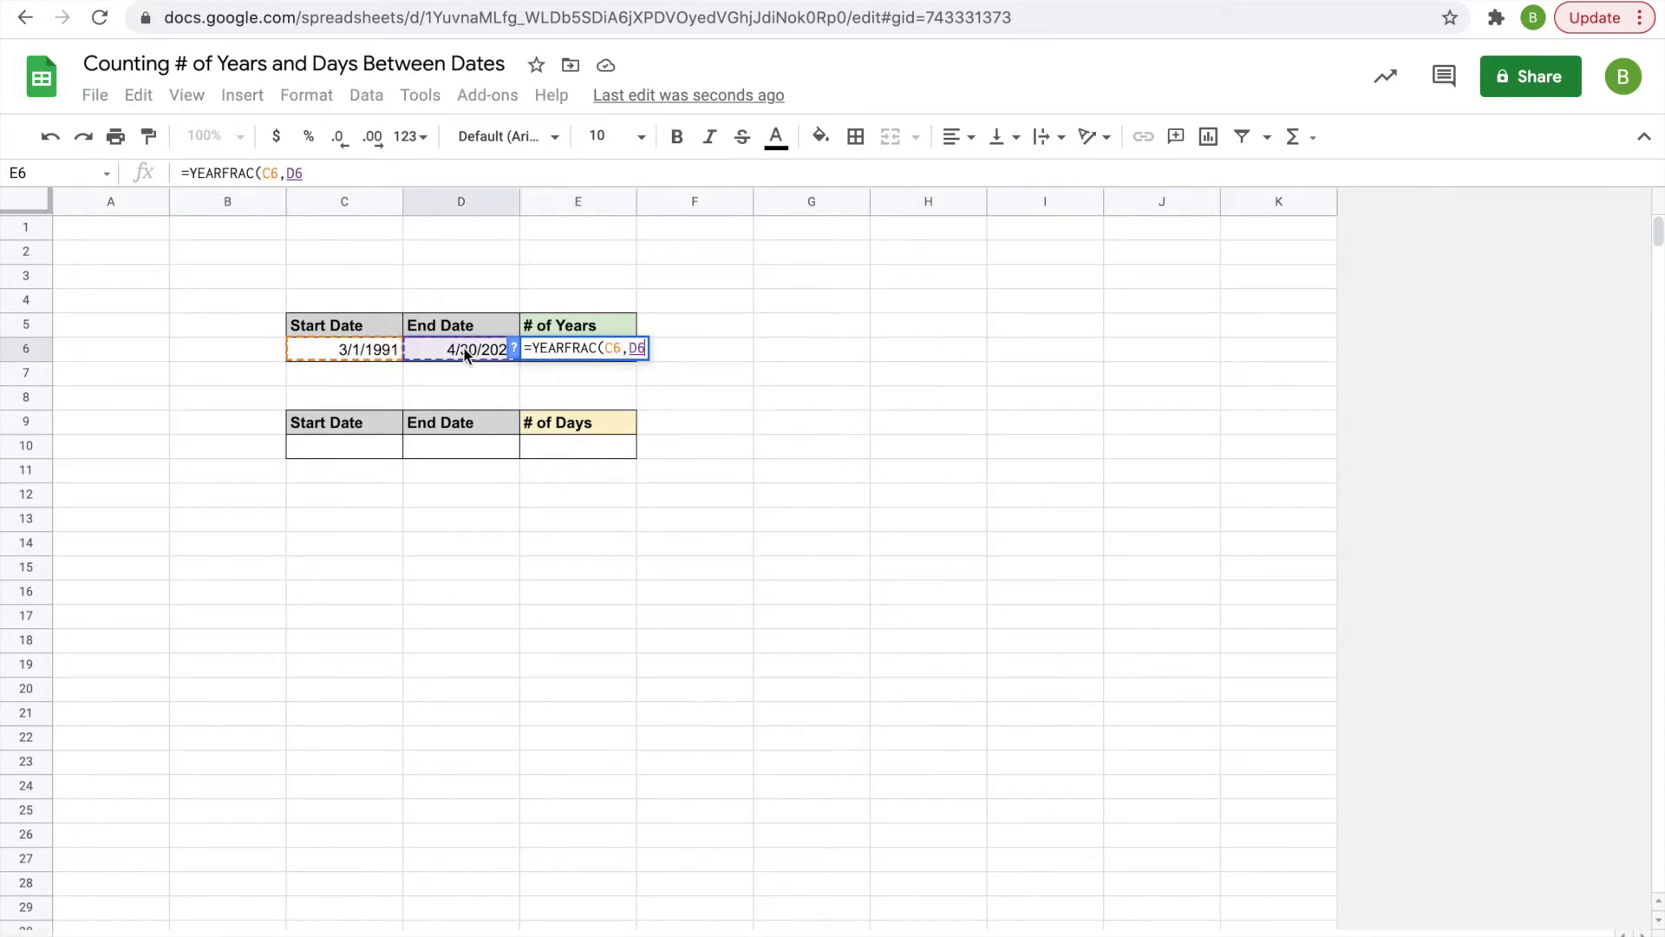
pyautogui.press('Return')
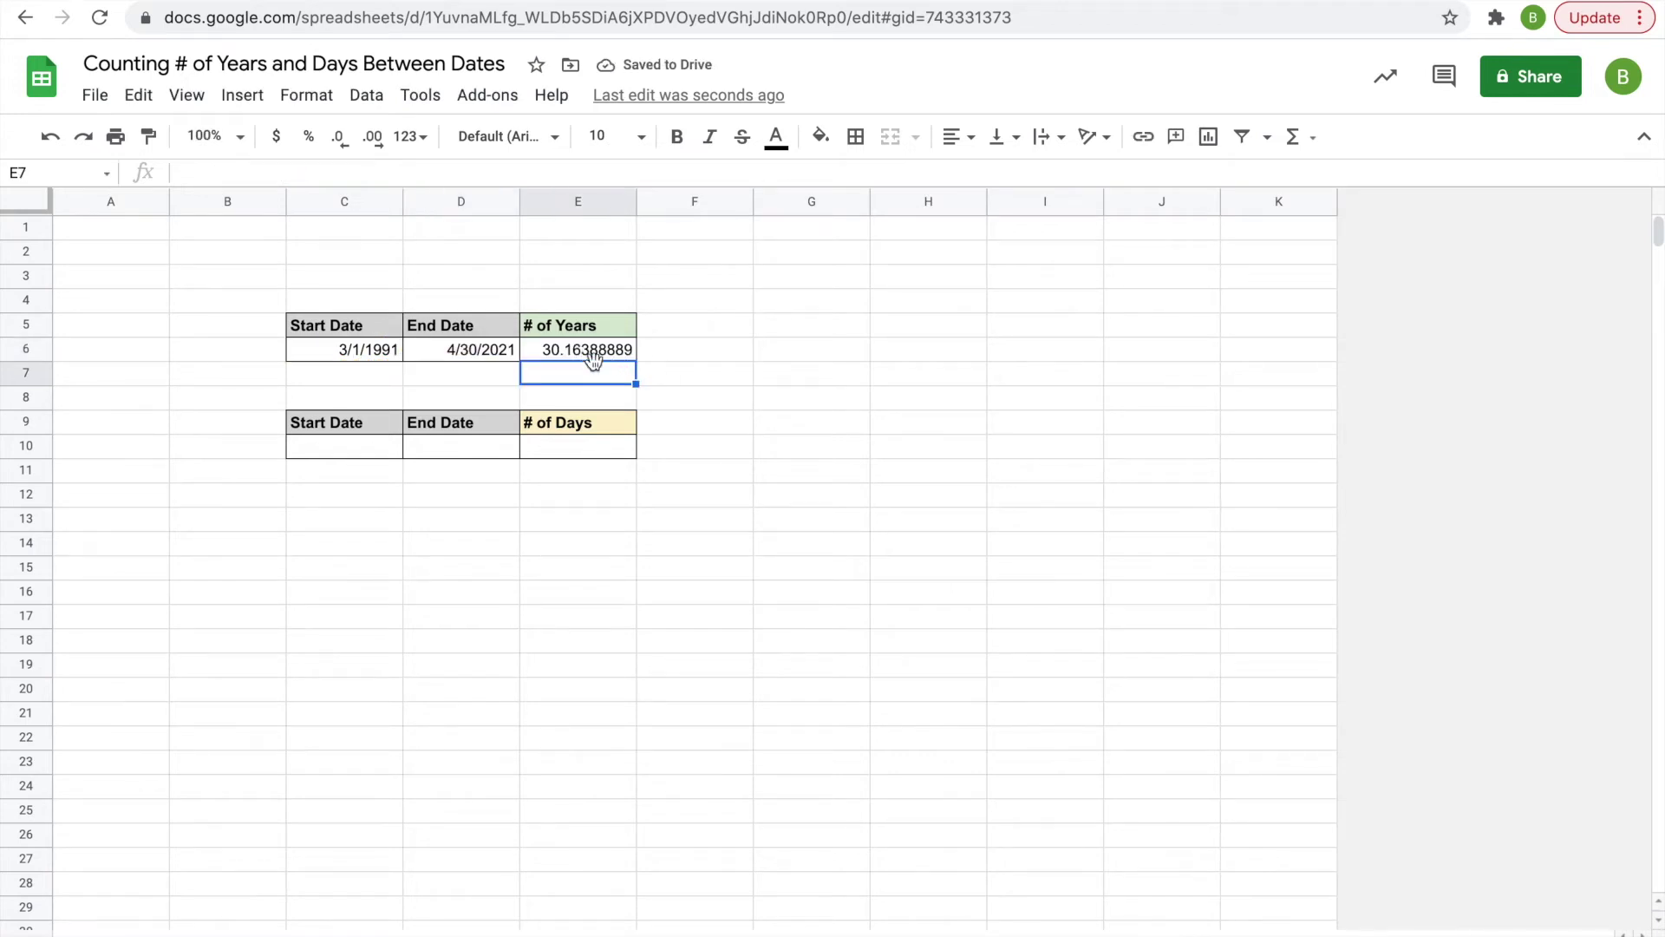
pyautogui.click(594, 355)
# Step: Reduce E6's decimal places so the years result displays as 30.2
pyautogui.click(340, 137)
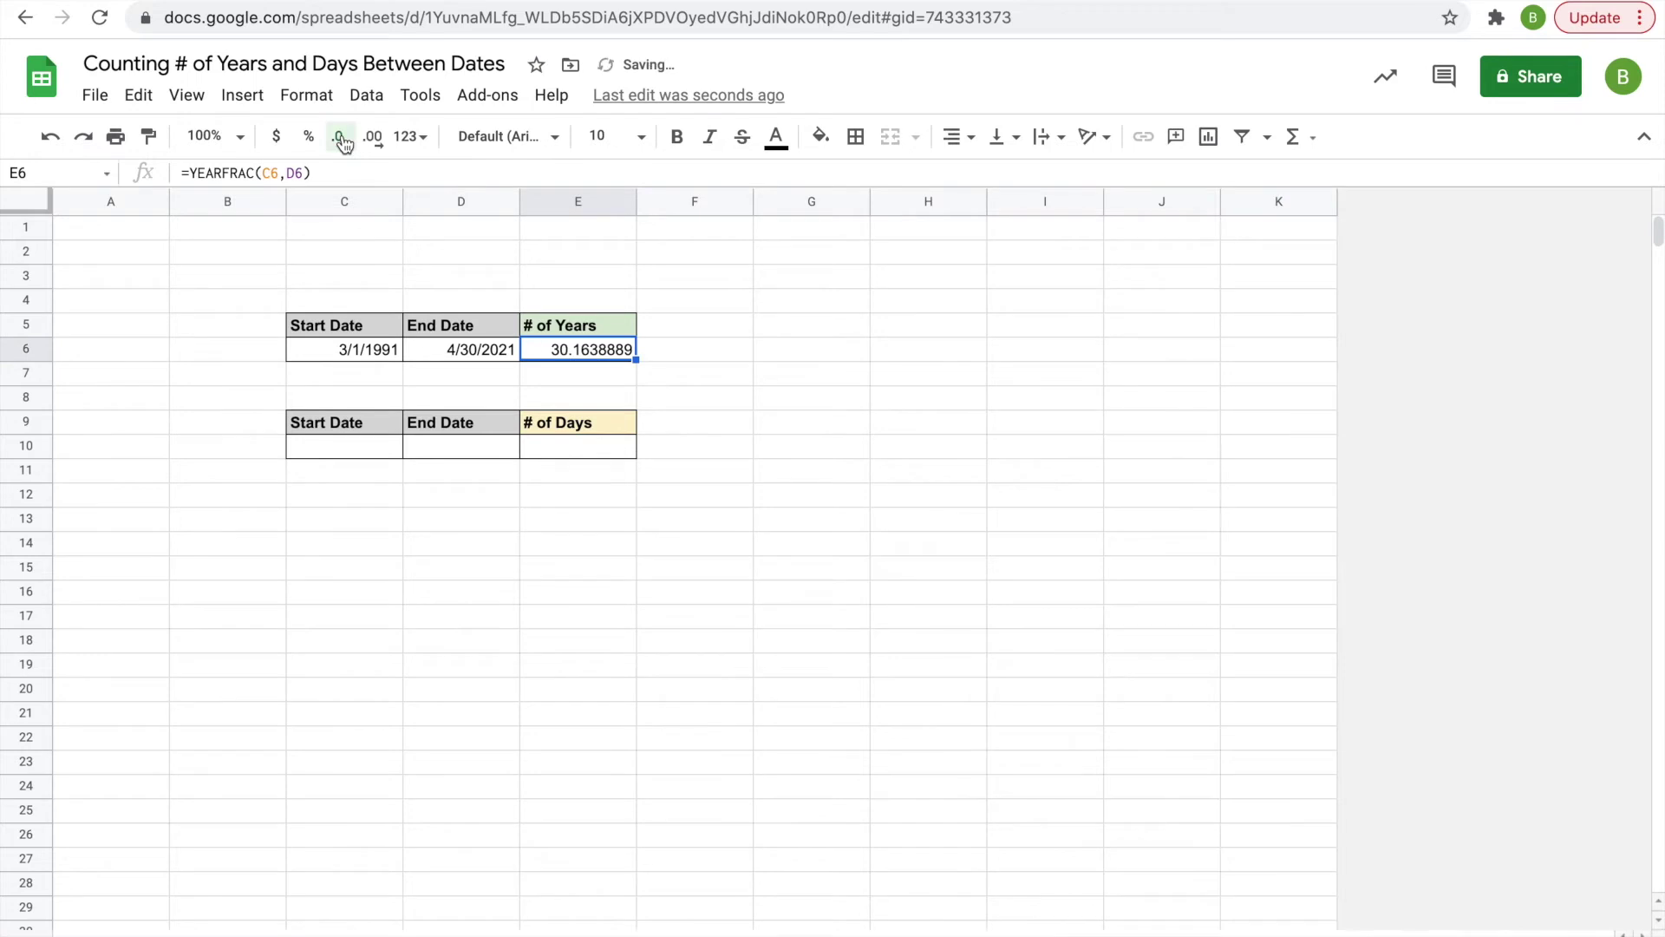
pyautogui.click(340, 137)
pyautogui.click(340, 137)
pyautogui.click(340, 136)
pyautogui.click(340, 137)
pyautogui.click(340, 136)
pyautogui.click(340, 137)
pyautogui.click(717, 397)
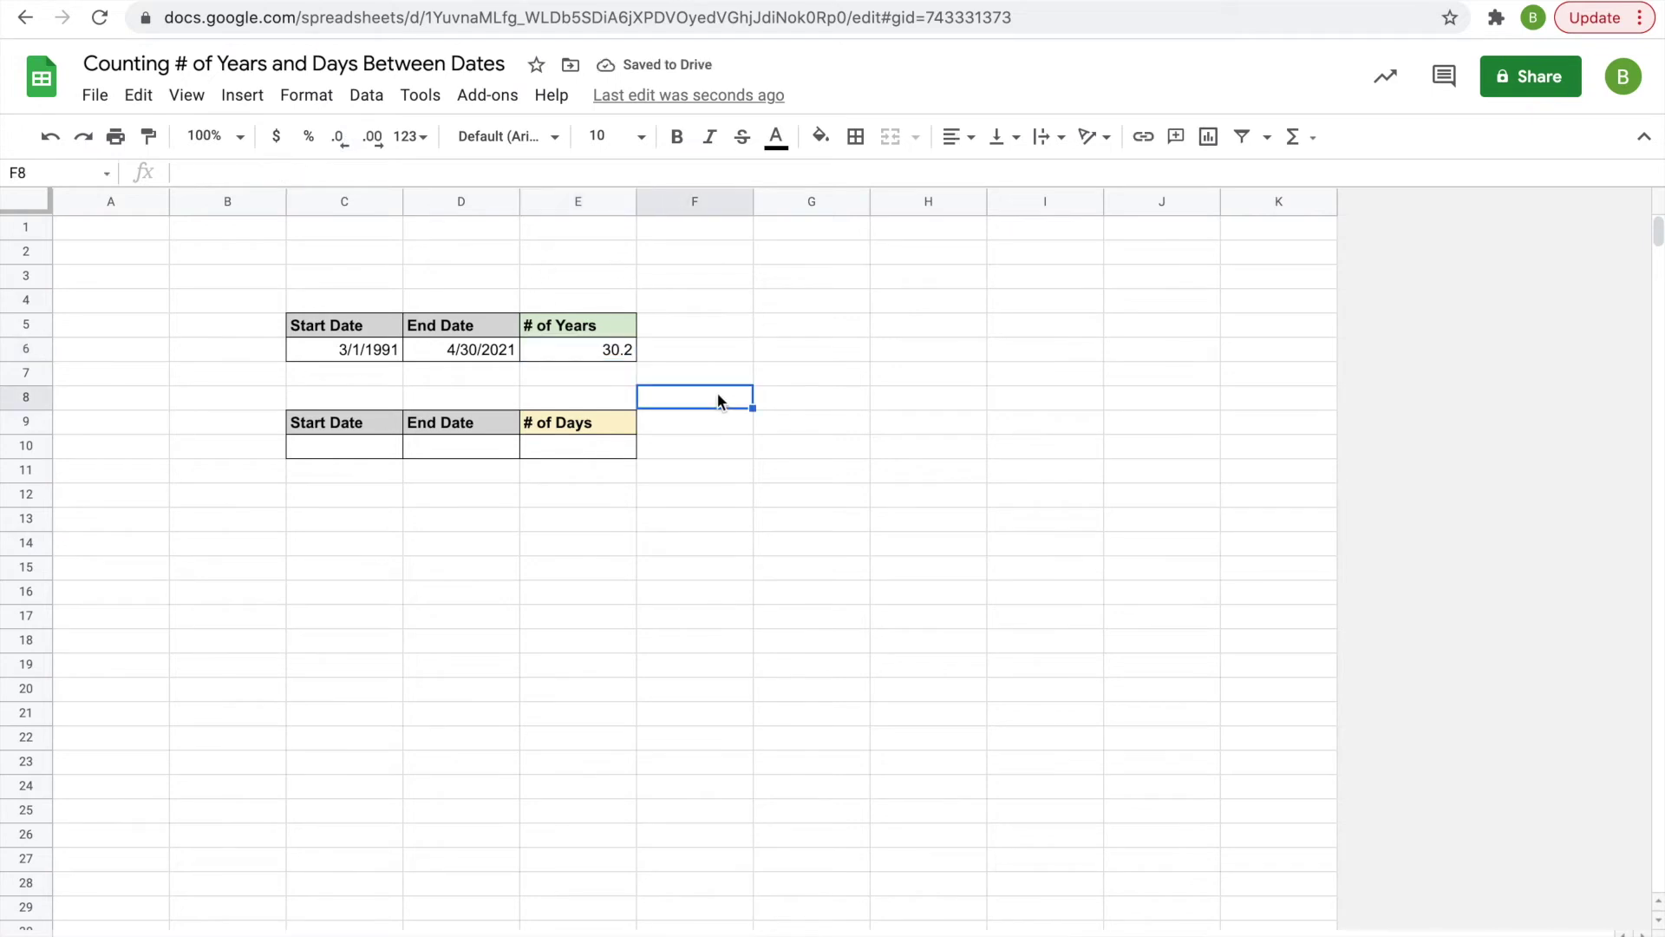
# Step: Enter start date 7/4/2017 in C10 and =TODAY() in D10, then begin a MINUS formula in E10
pyautogui.click(347, 446)
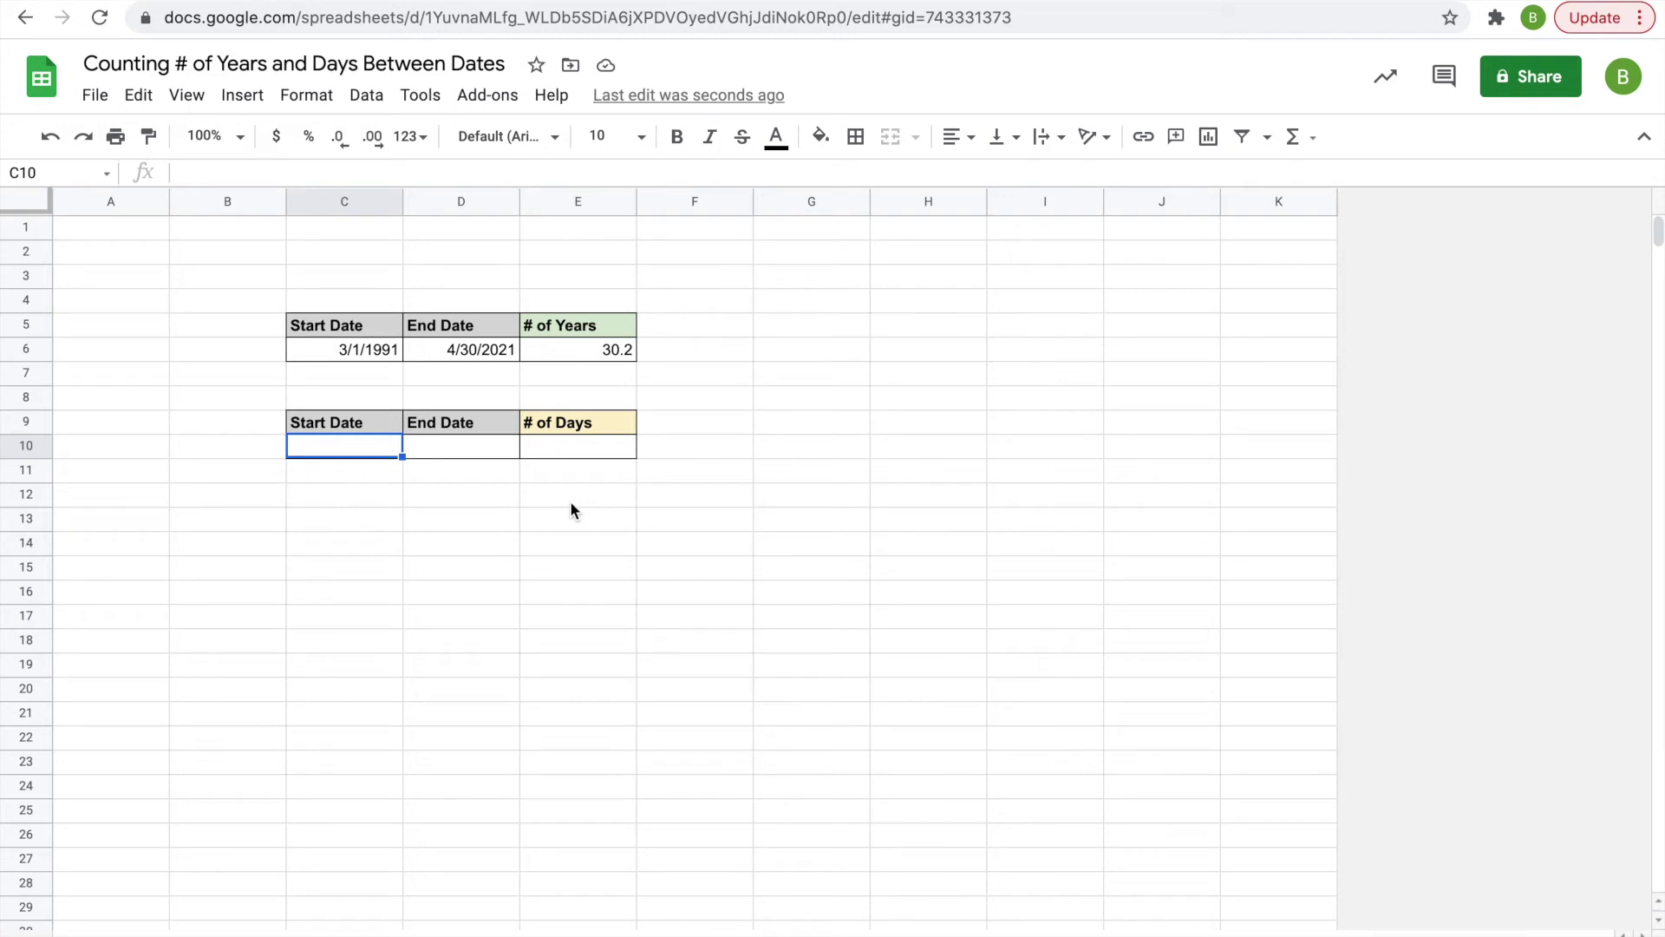
pyautogui.write('7/4/201')
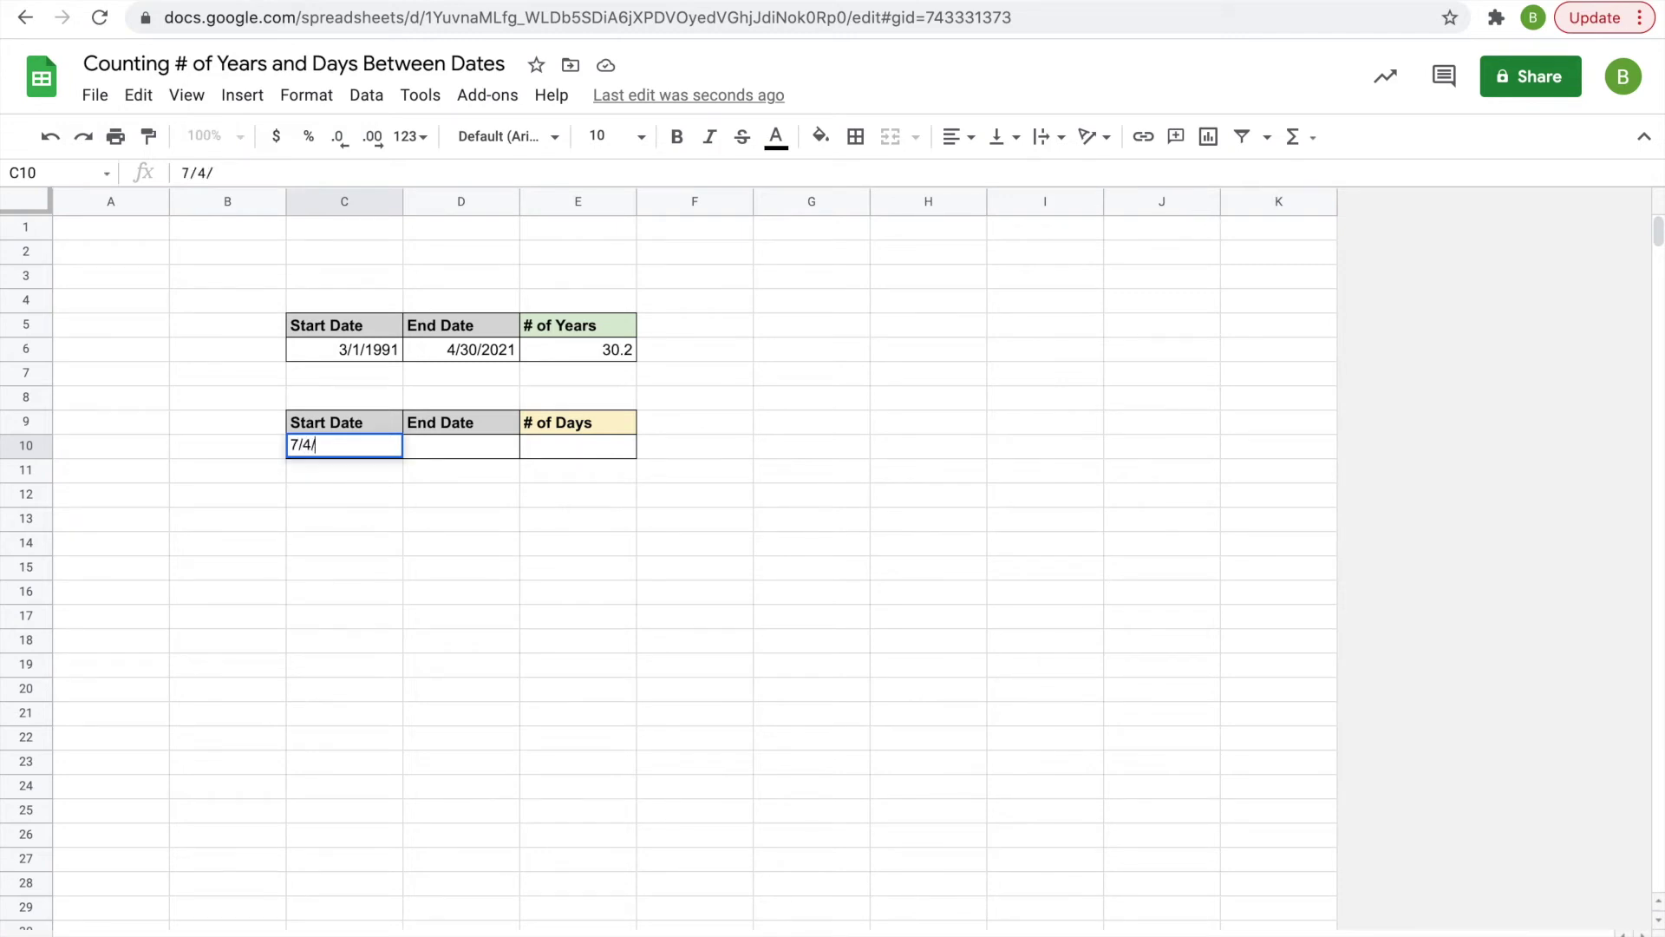
pyautogui.write('7')
pyautogui.click(459, 448)
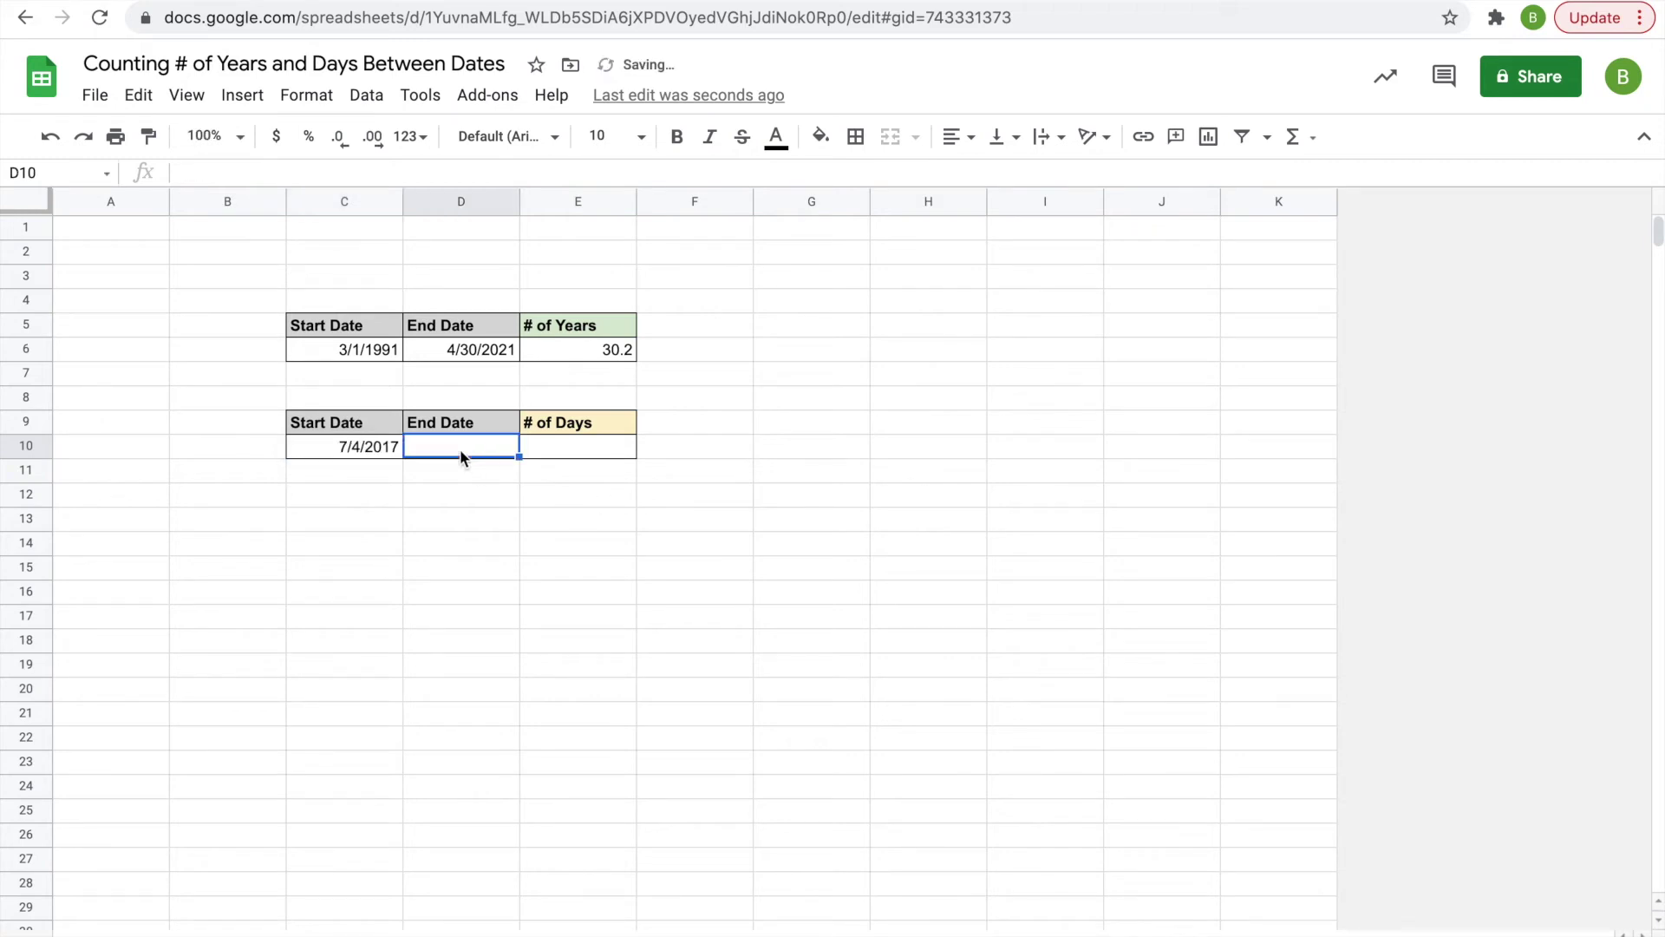
pyautogui.write('=TOD')
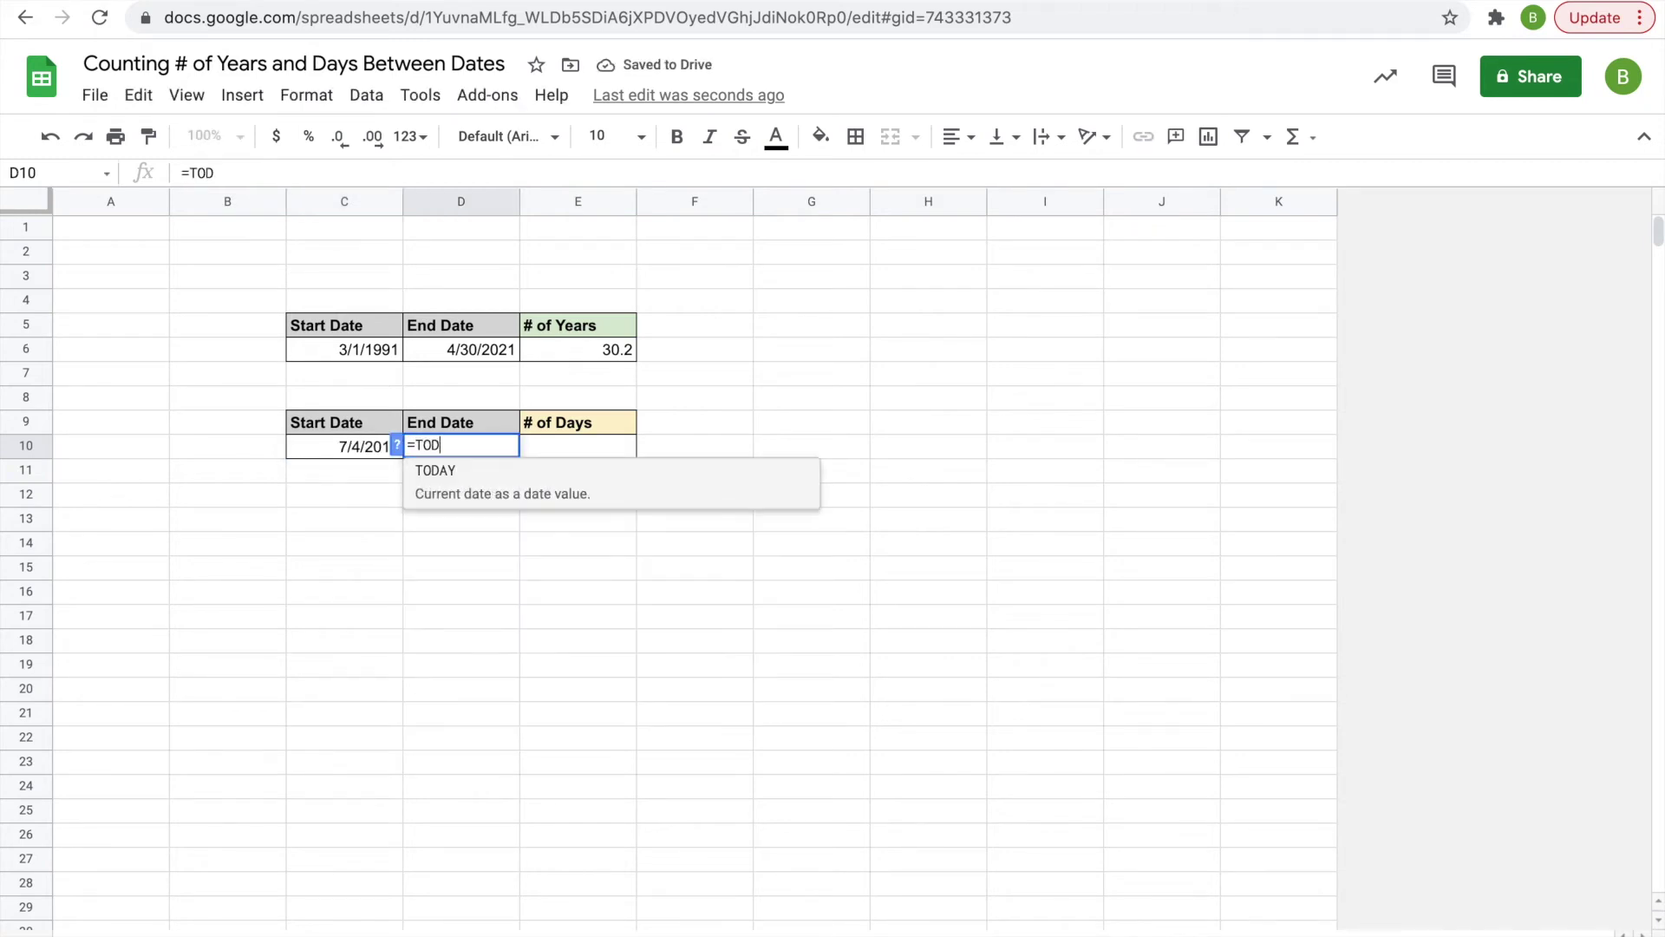
pyautogui.write('AY()')
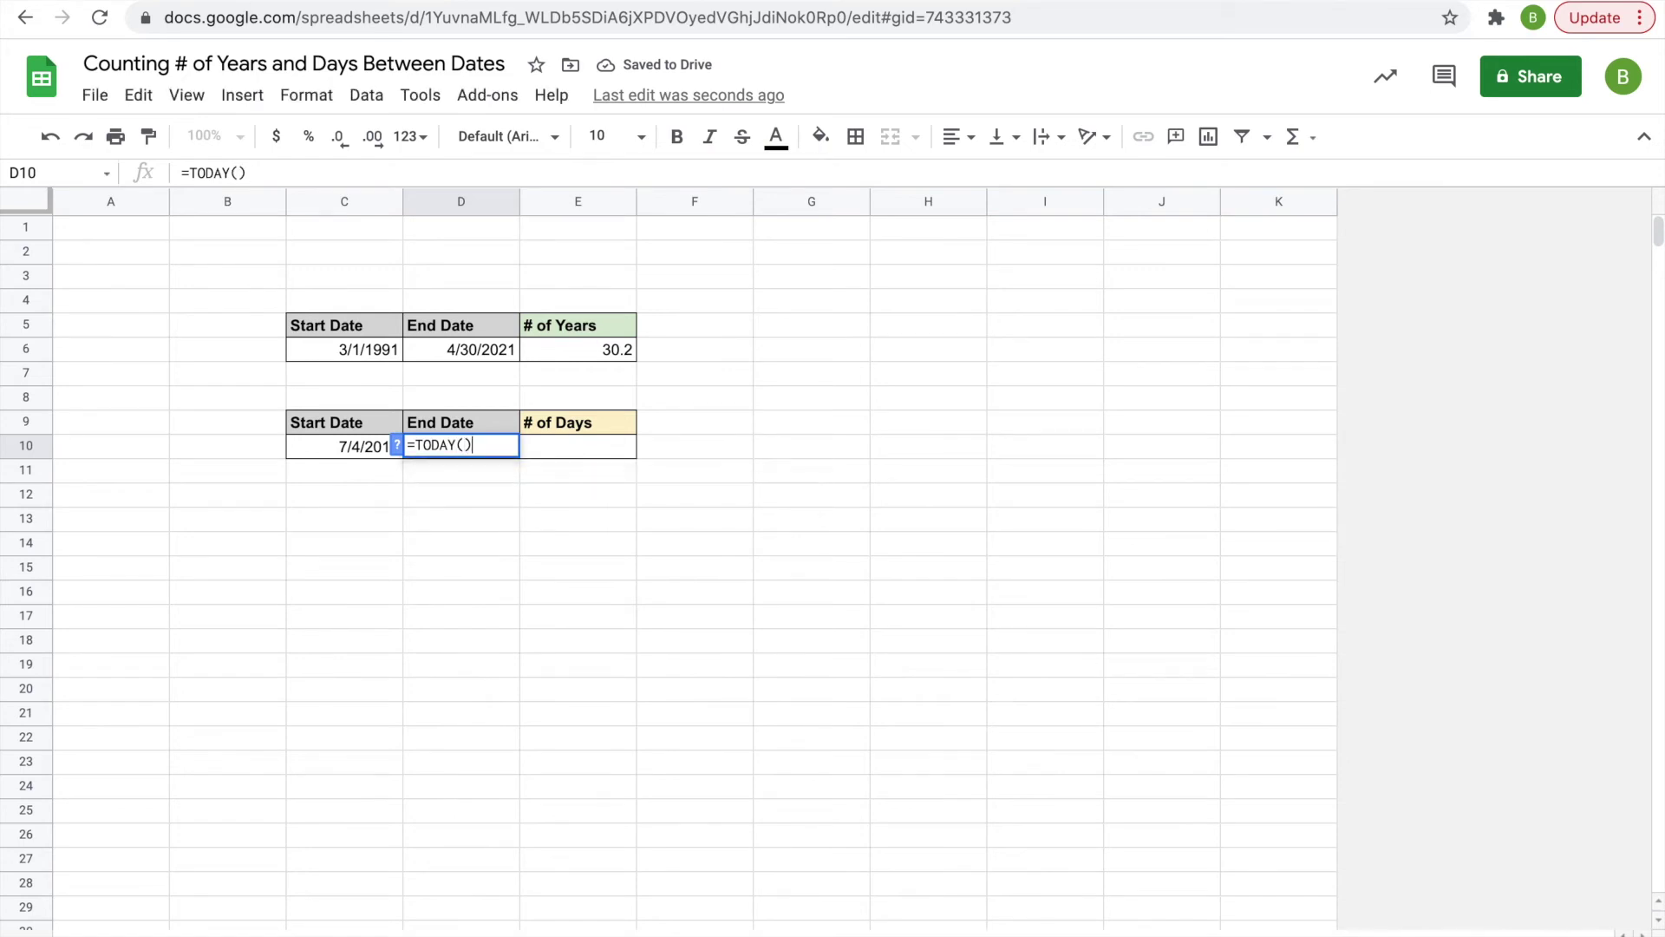
pyautogui.press('Return')
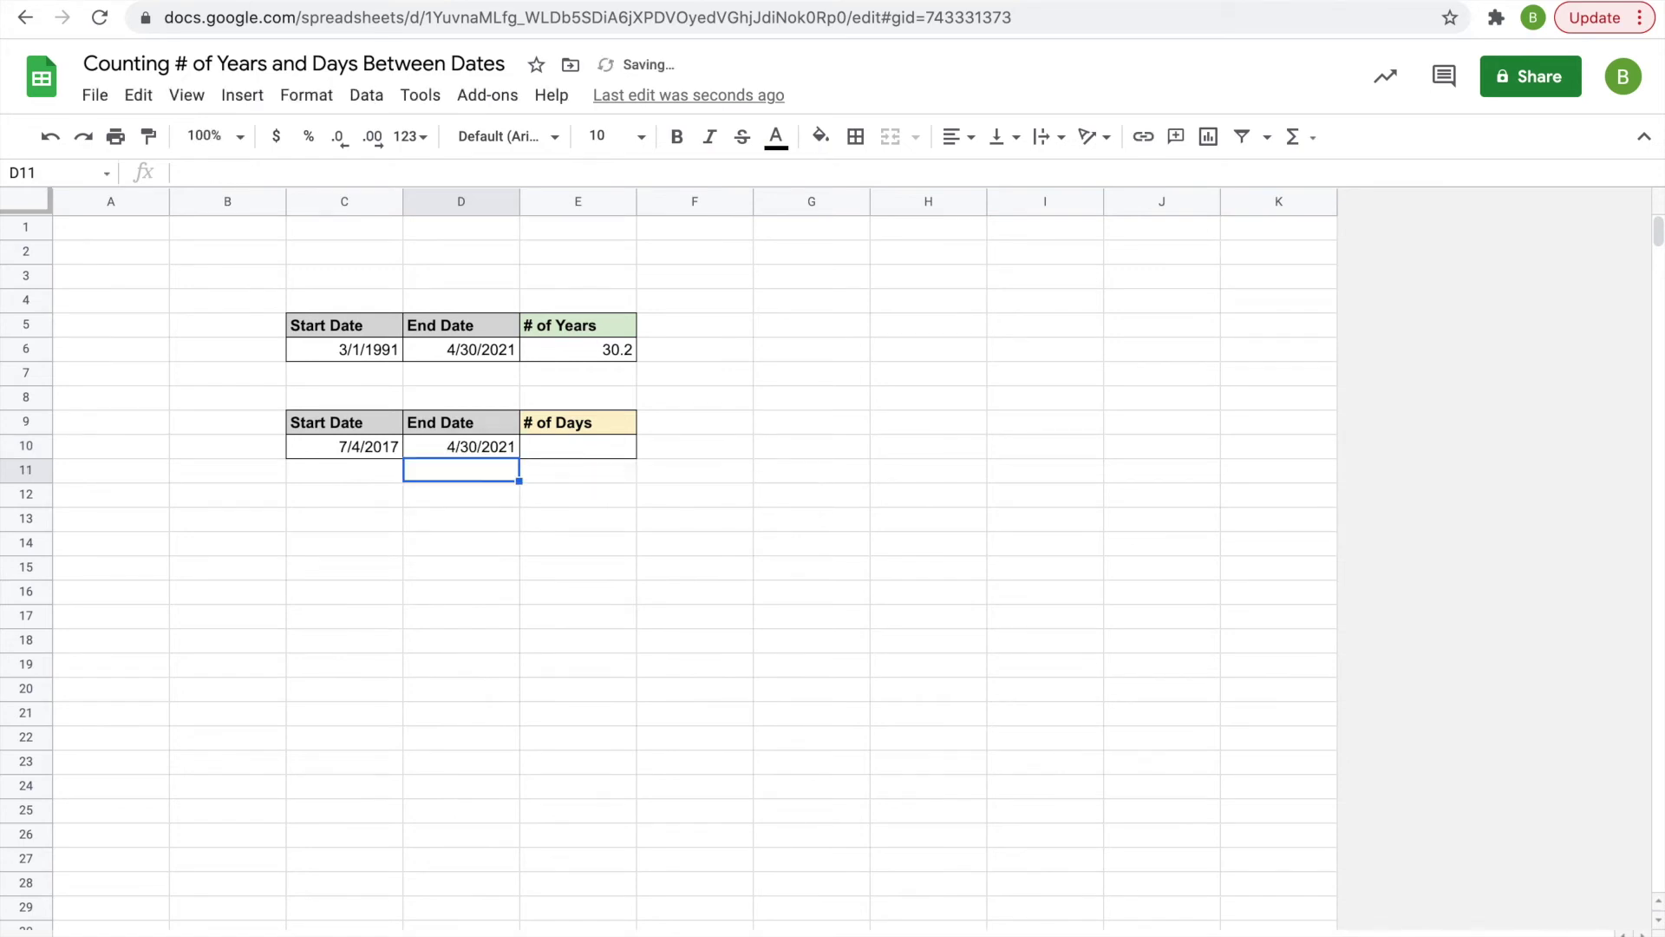
pyautogui.click(564, 456)
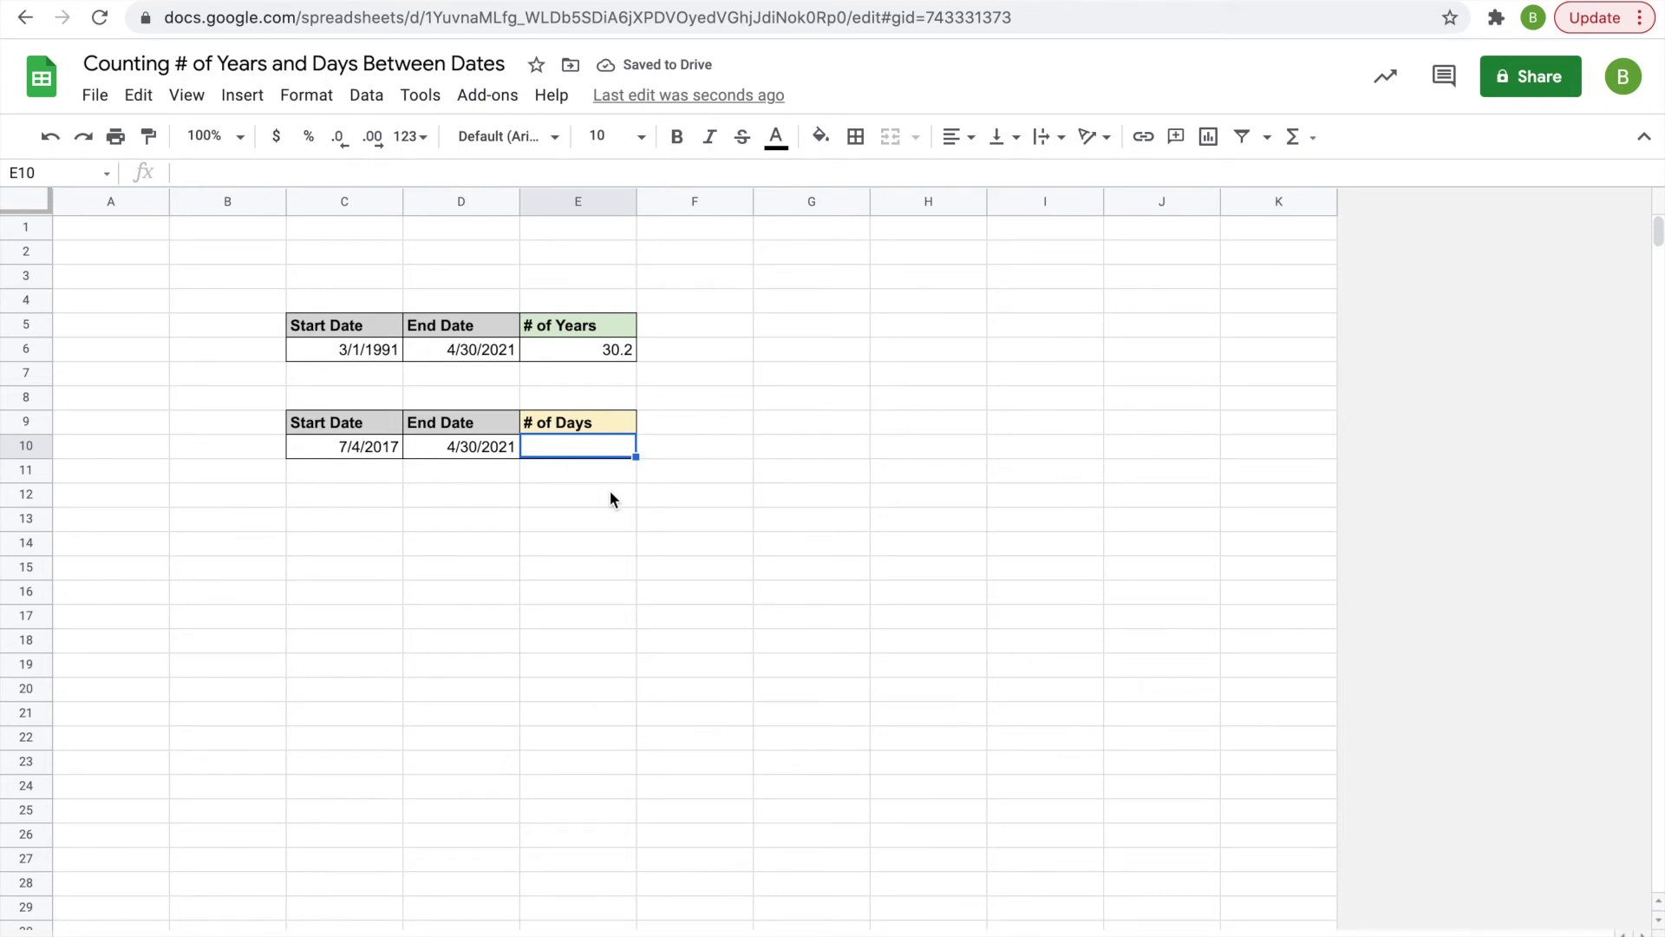
pyautogui.write('=')
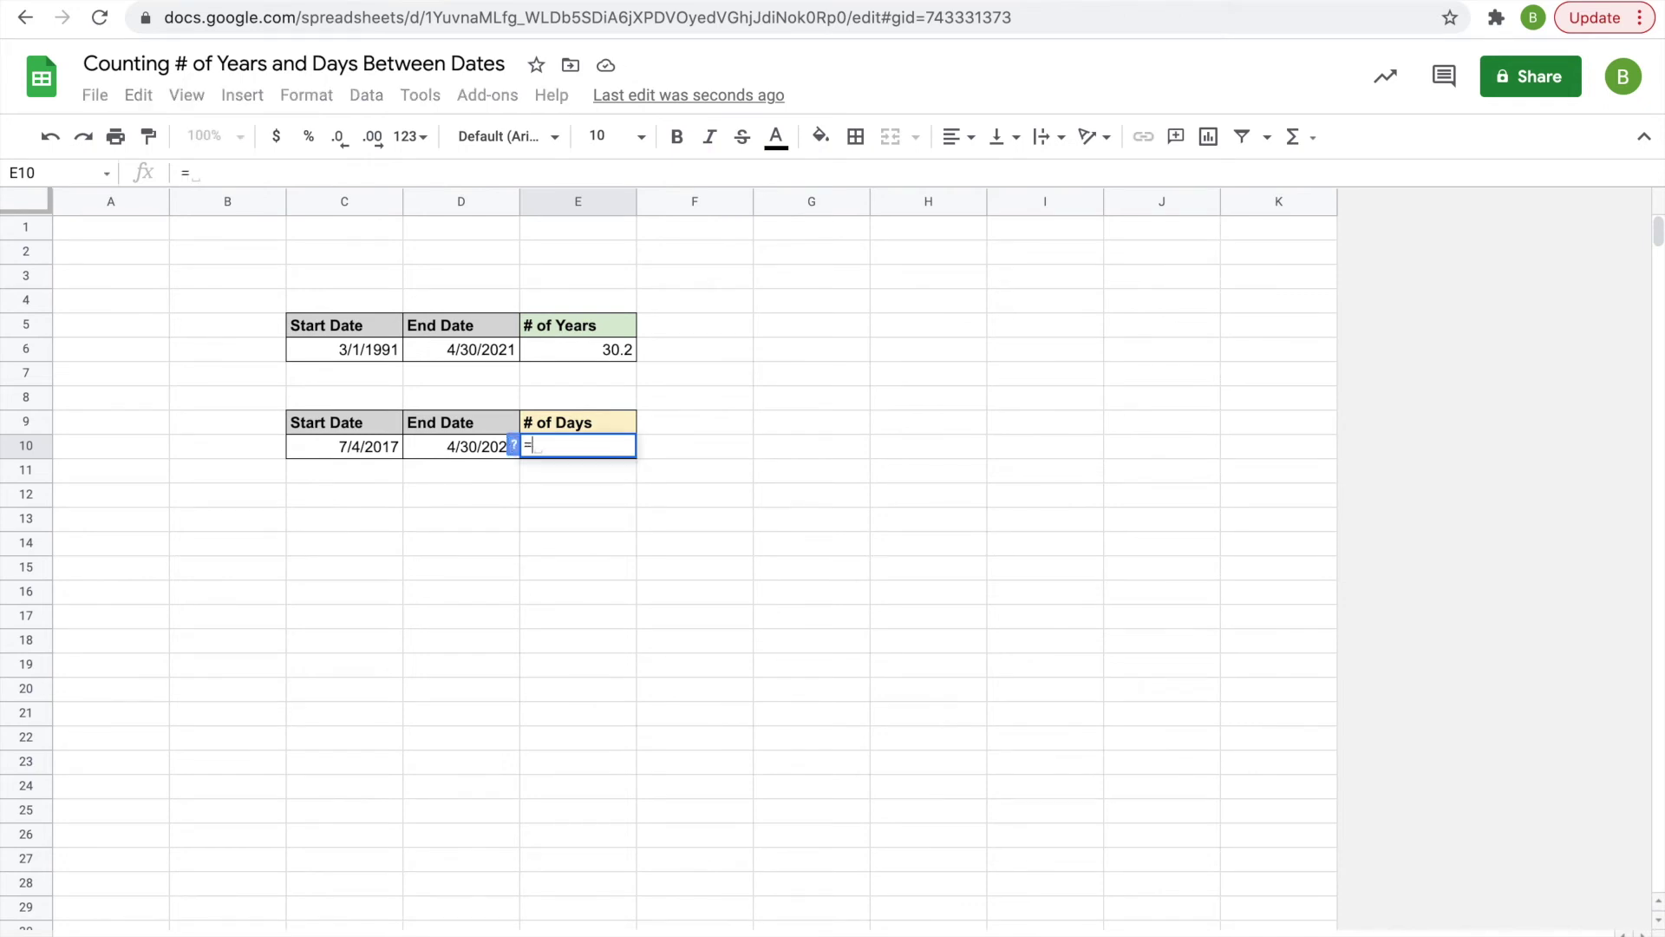
pyautogui.write('MINUS')
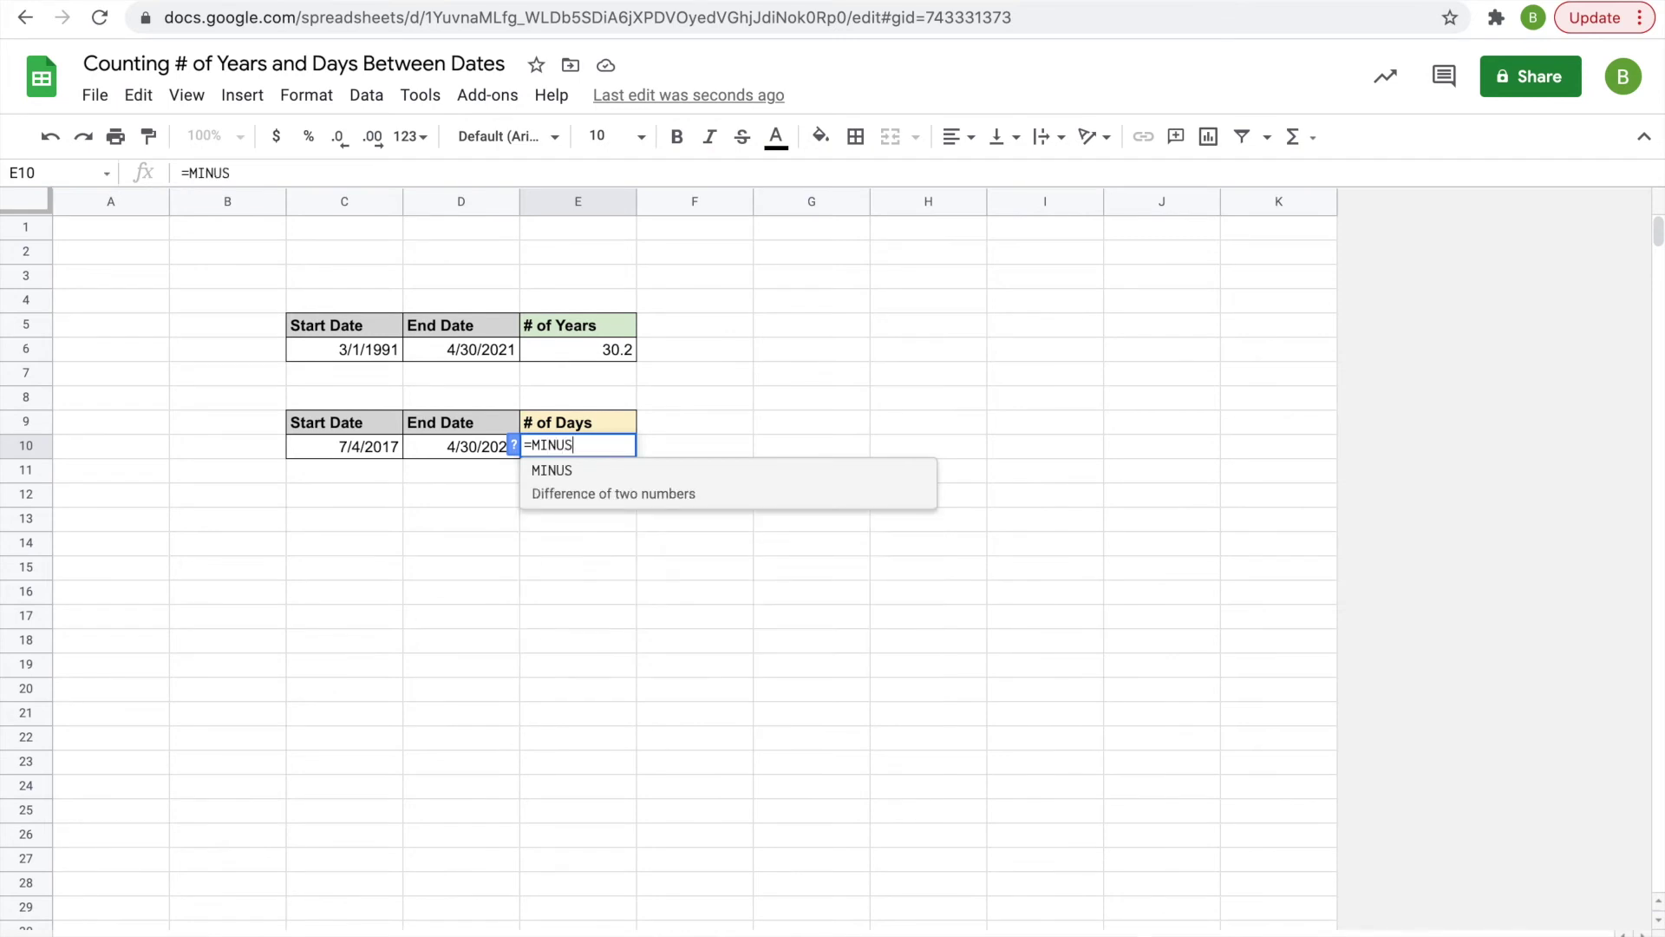
pyautogui.write('(')
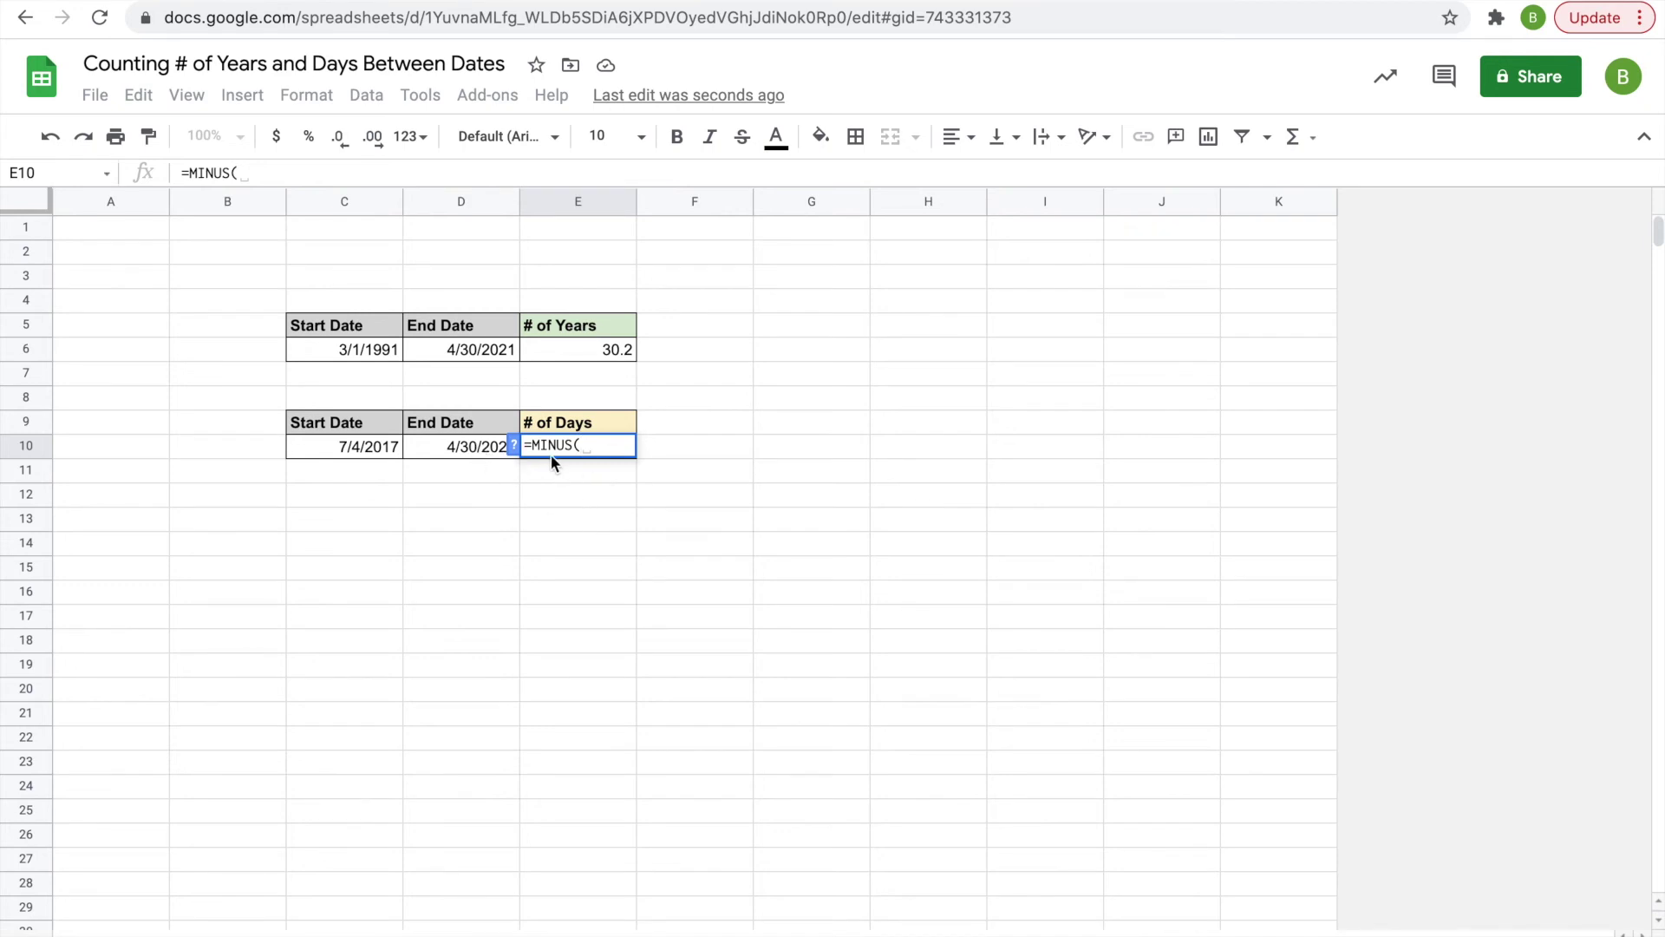
# Step: Complete =MINUS(D10,C10) in E10 so it shows 1396 days
pyautogui.click(447, 444)
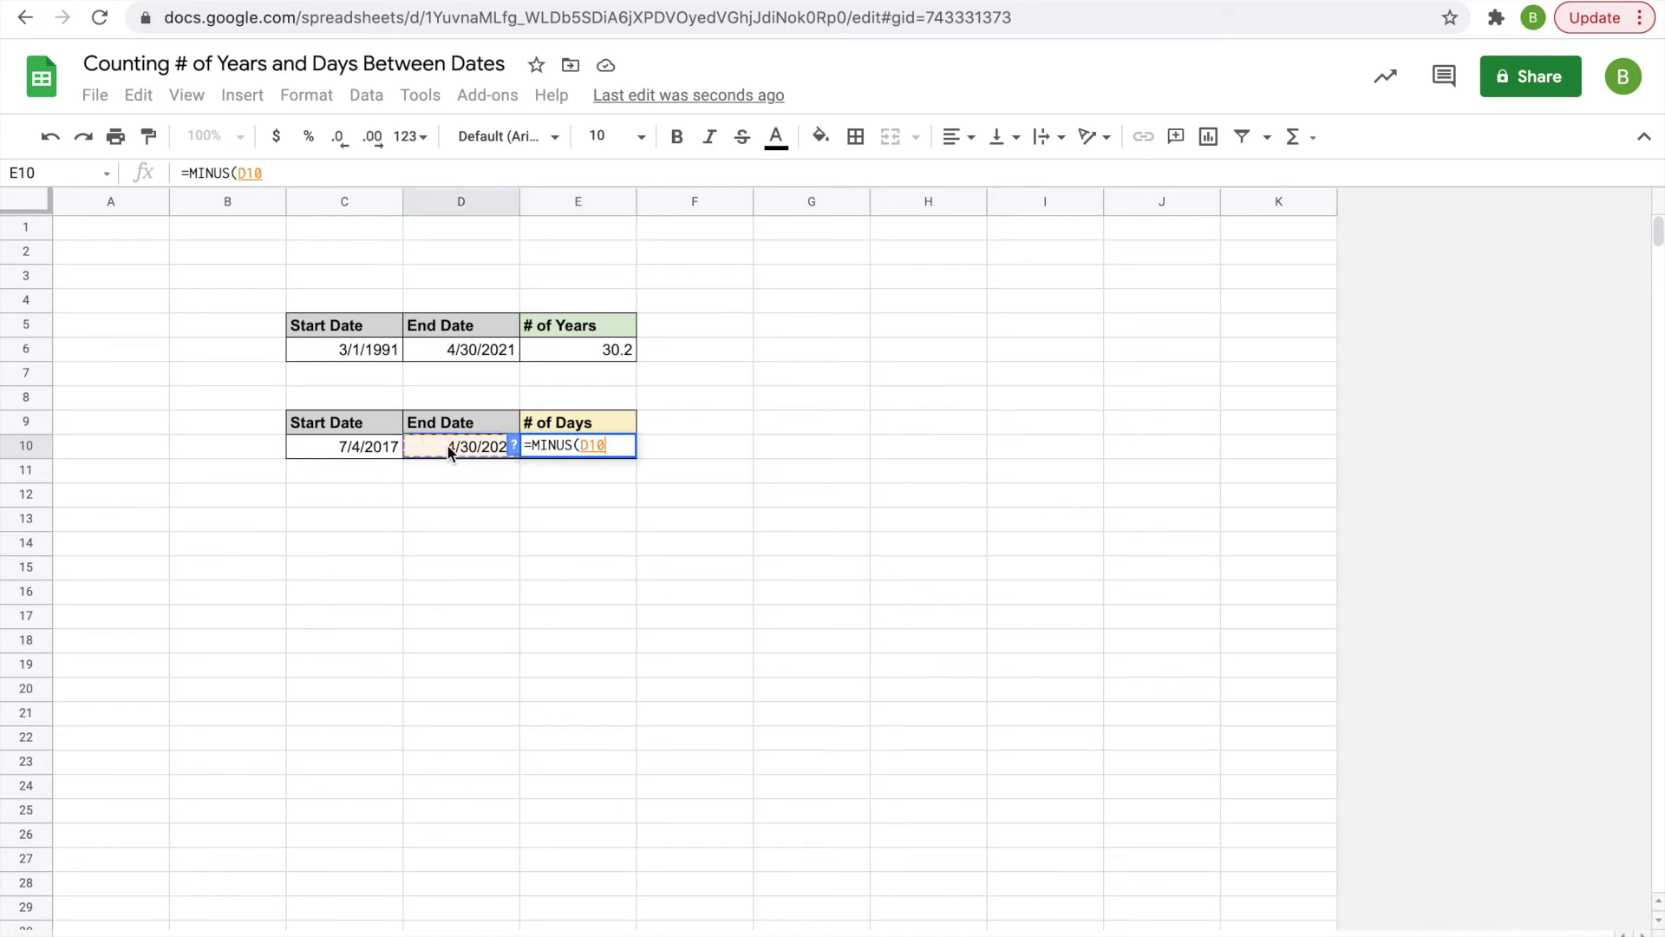
pyautogui.write(',')
pyautogui.click(350, 449)
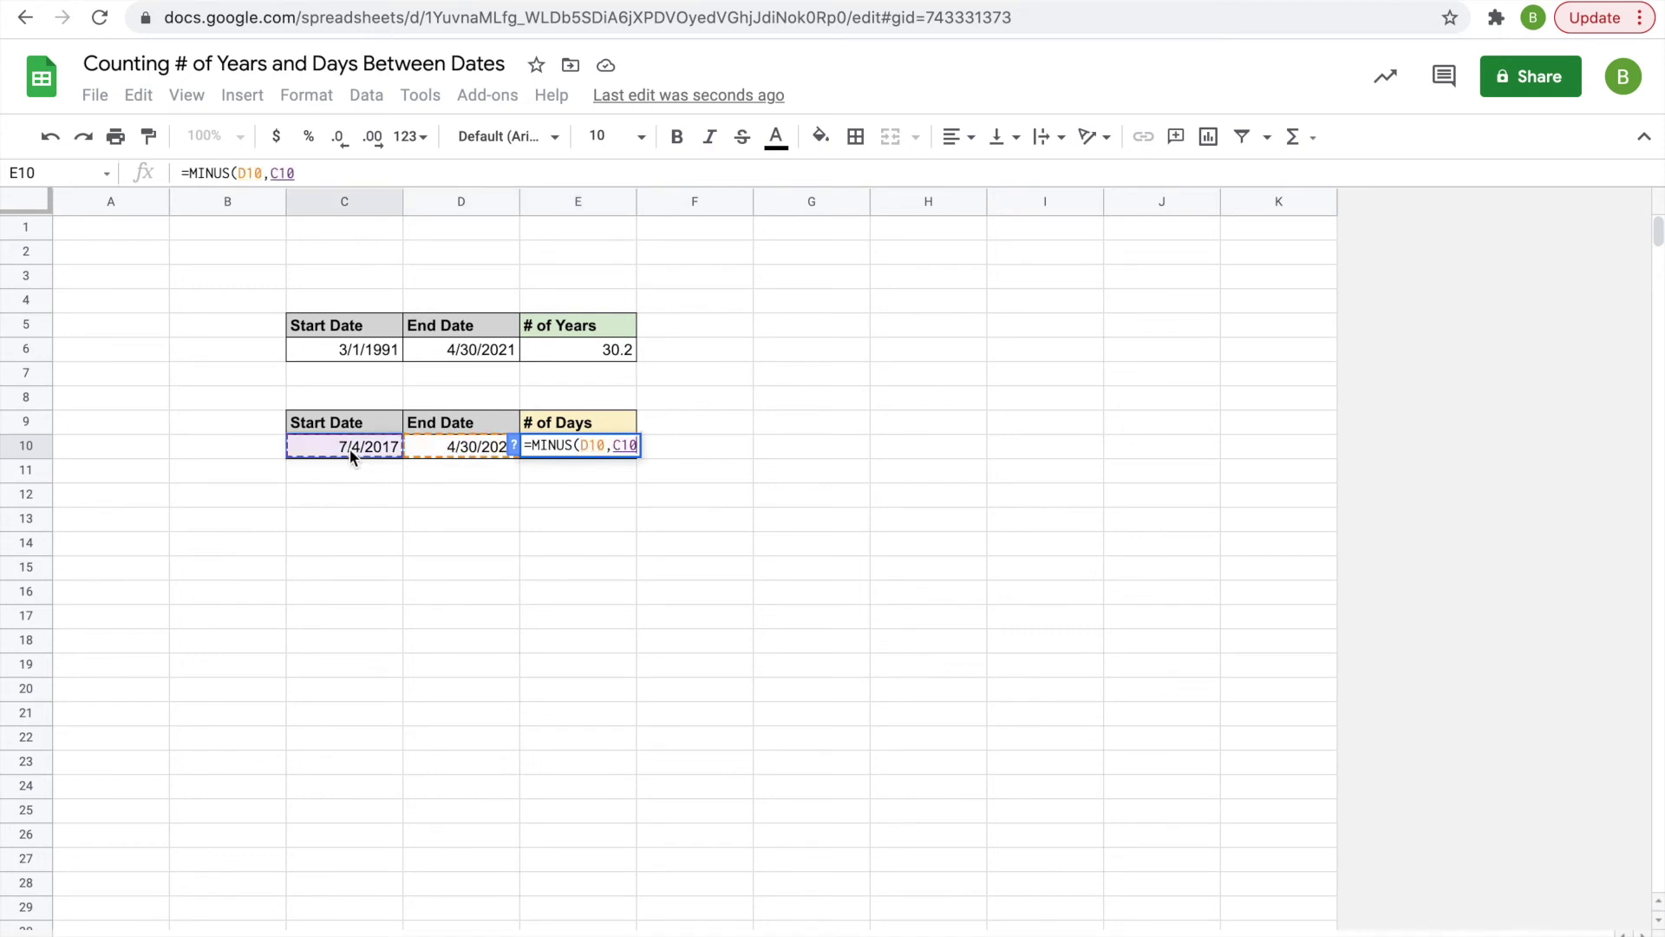
pyautogui.press('Return')
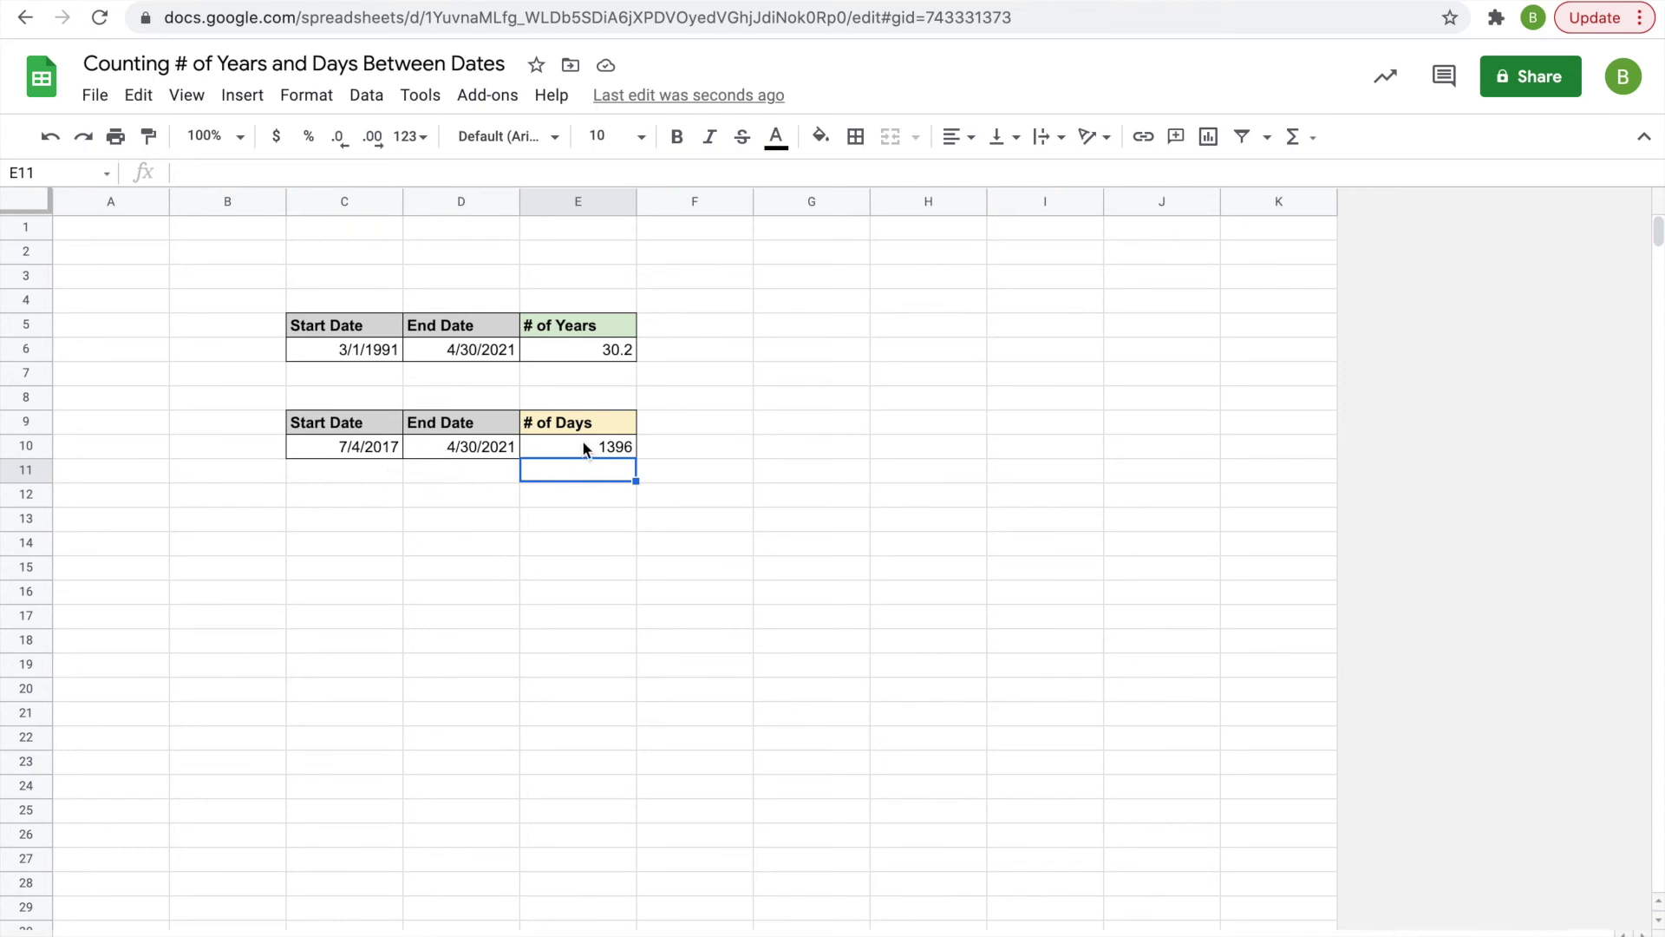
pyautogui.click(469, 449)
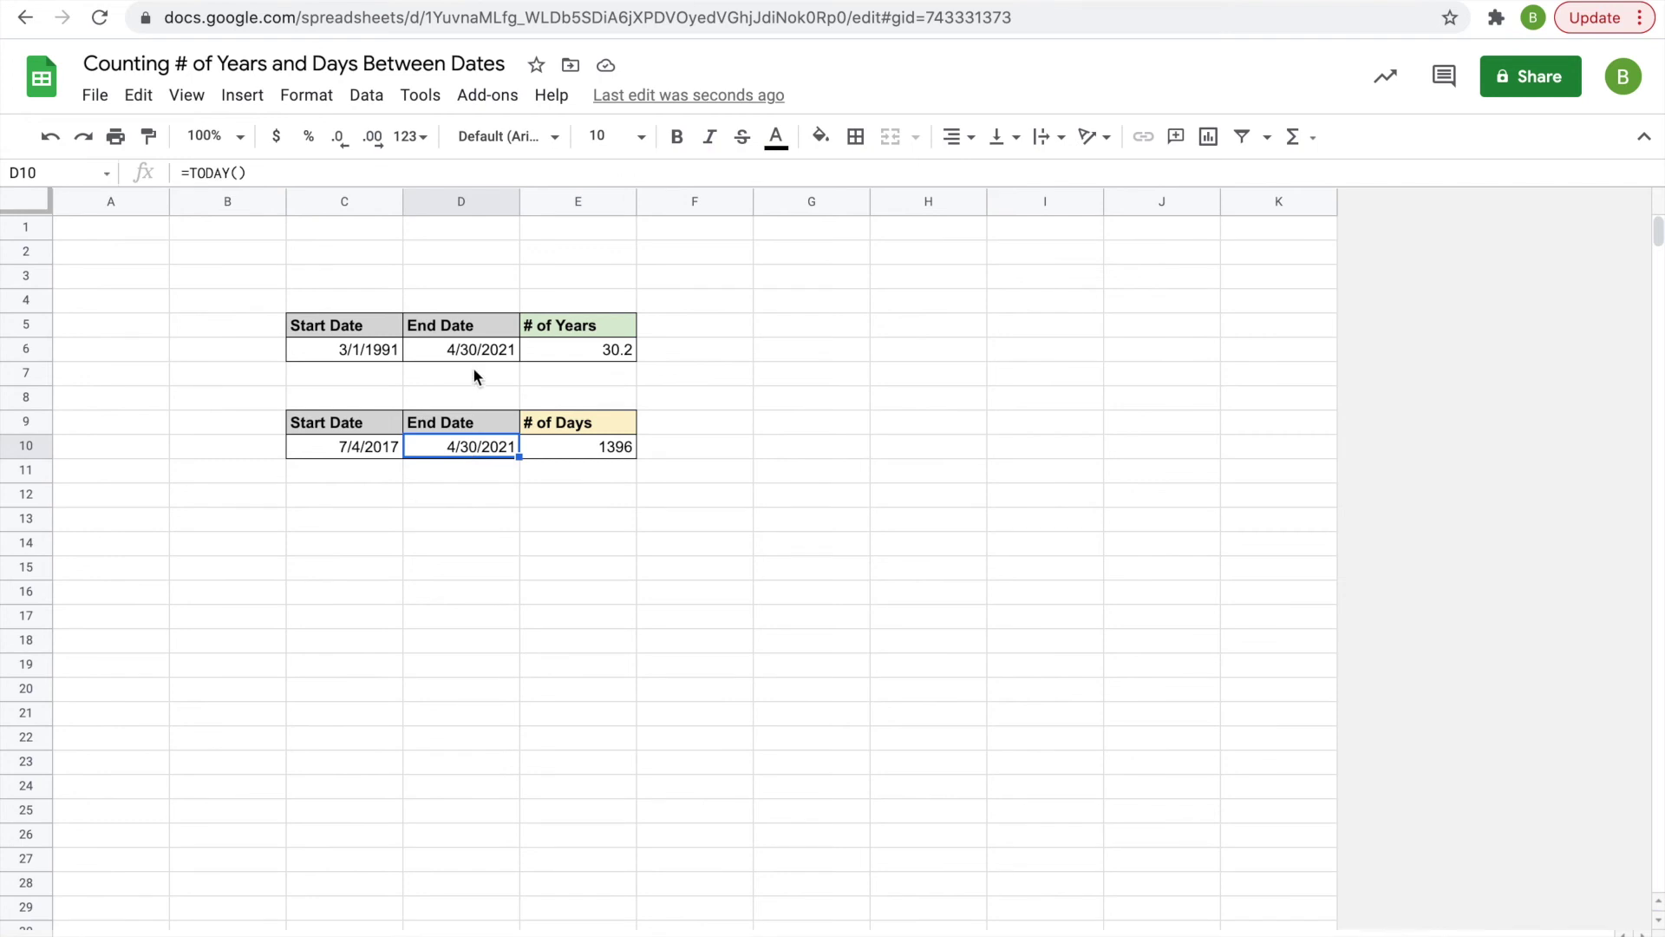
pyautogui.click(473, 355)
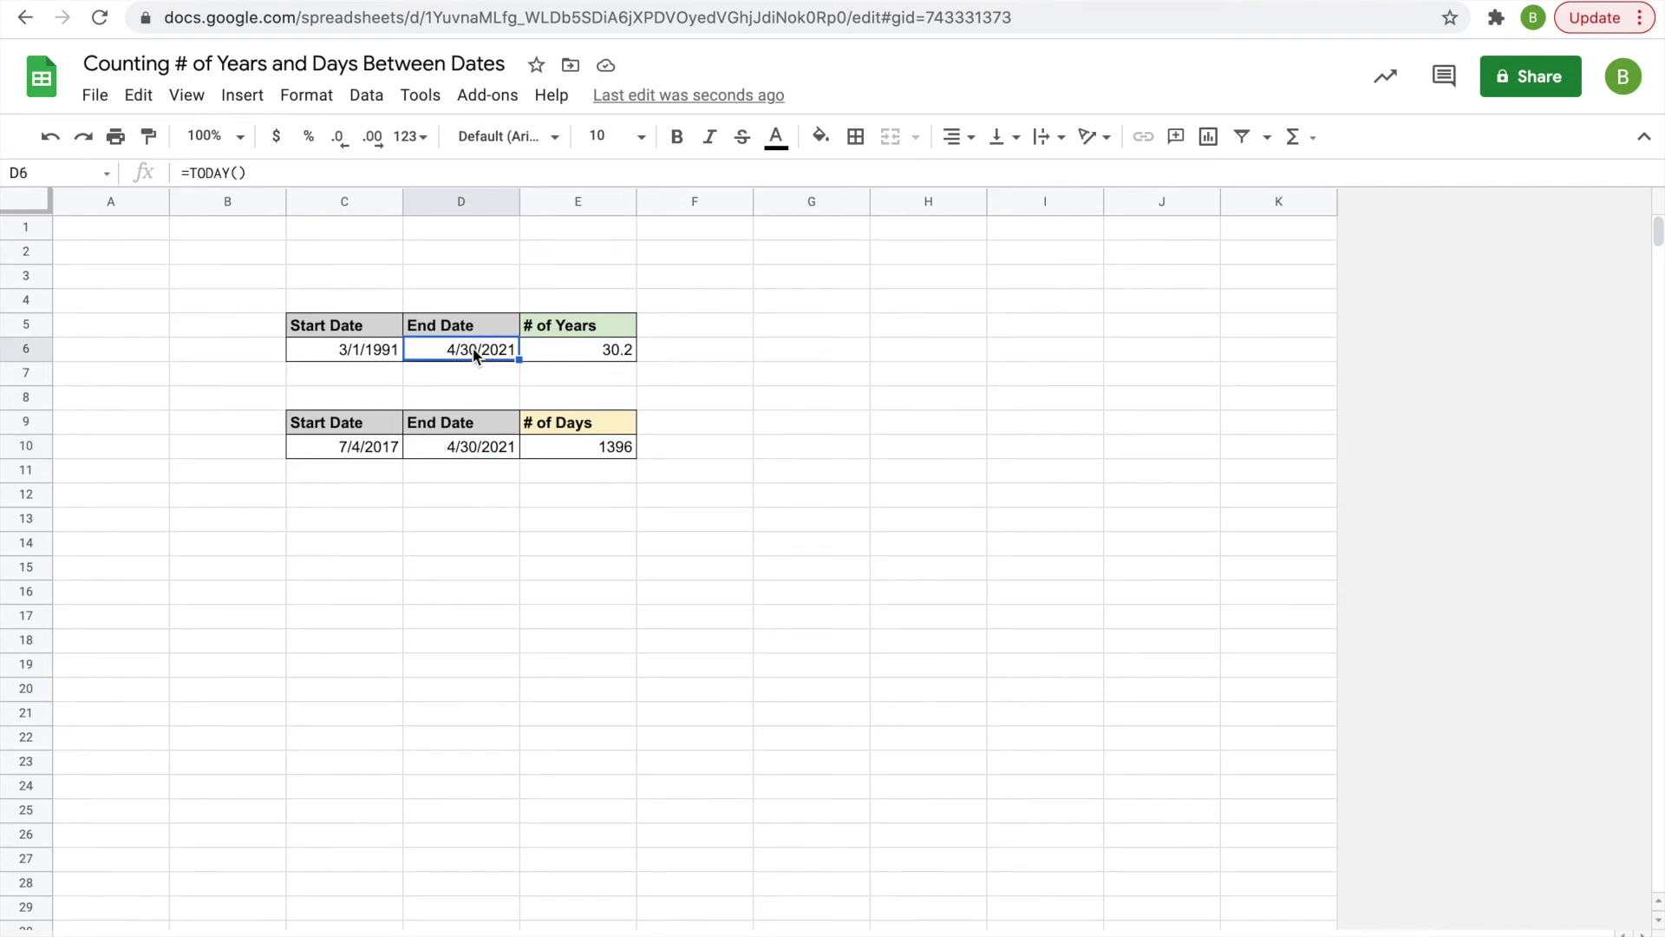
pyautogui.click(478, 451)
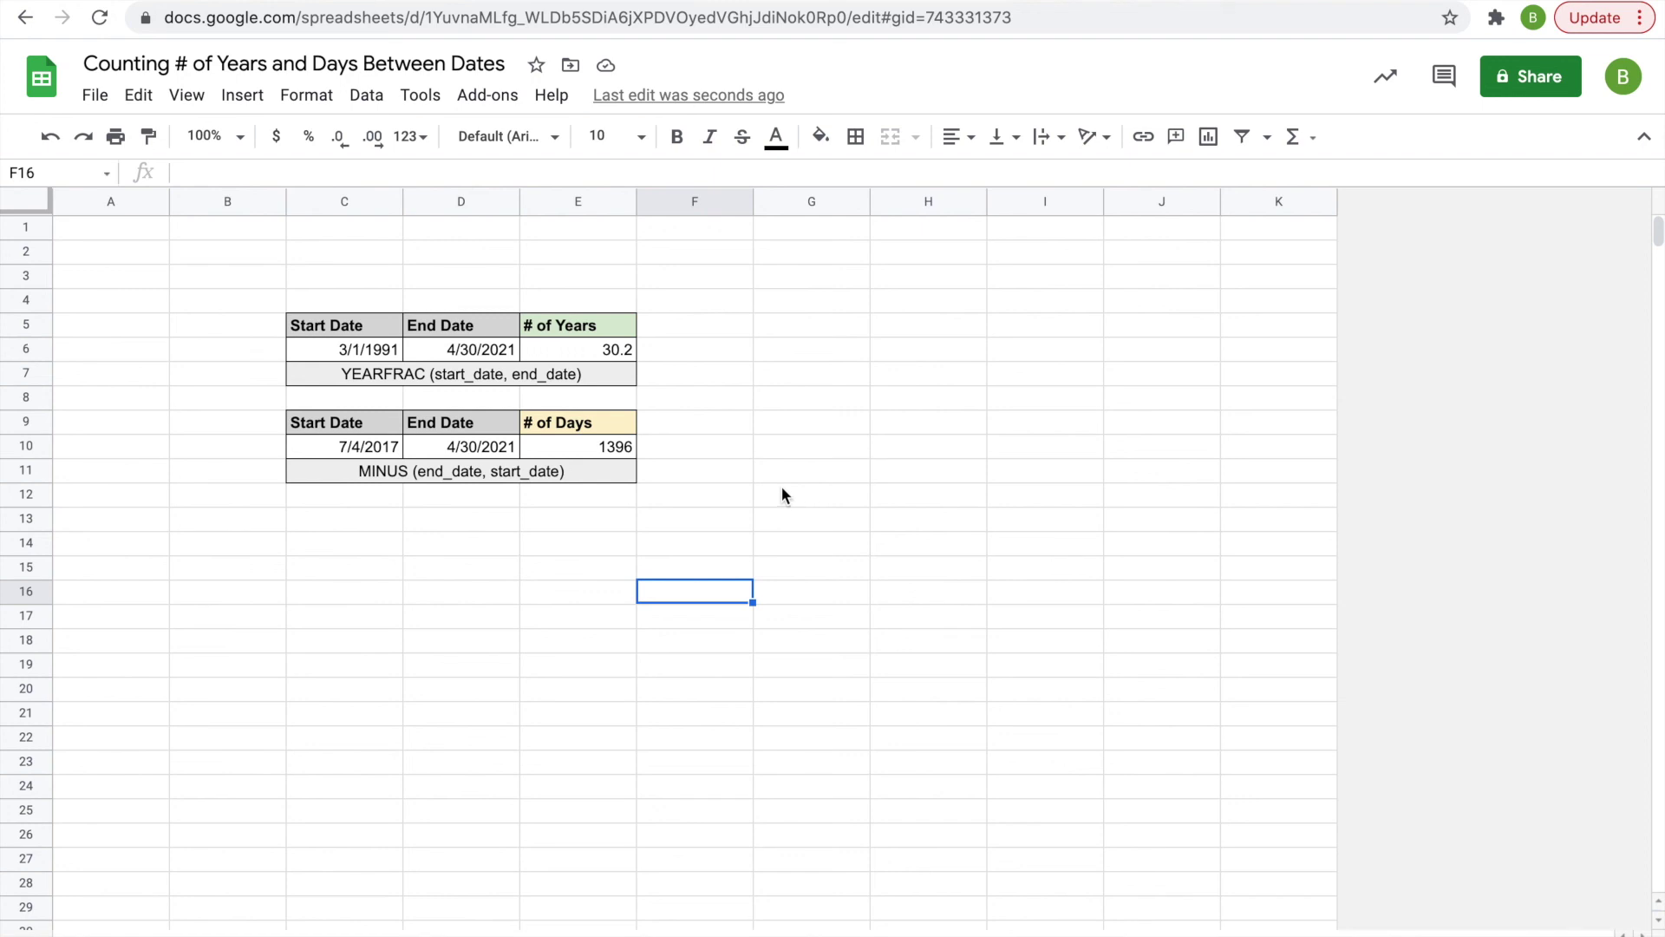
# Step: Review the merged notes YEARFRAC (start_date, end_date) and MINUS (end_date, start_date) beneath the tables
pyautogui.click(586, 370)
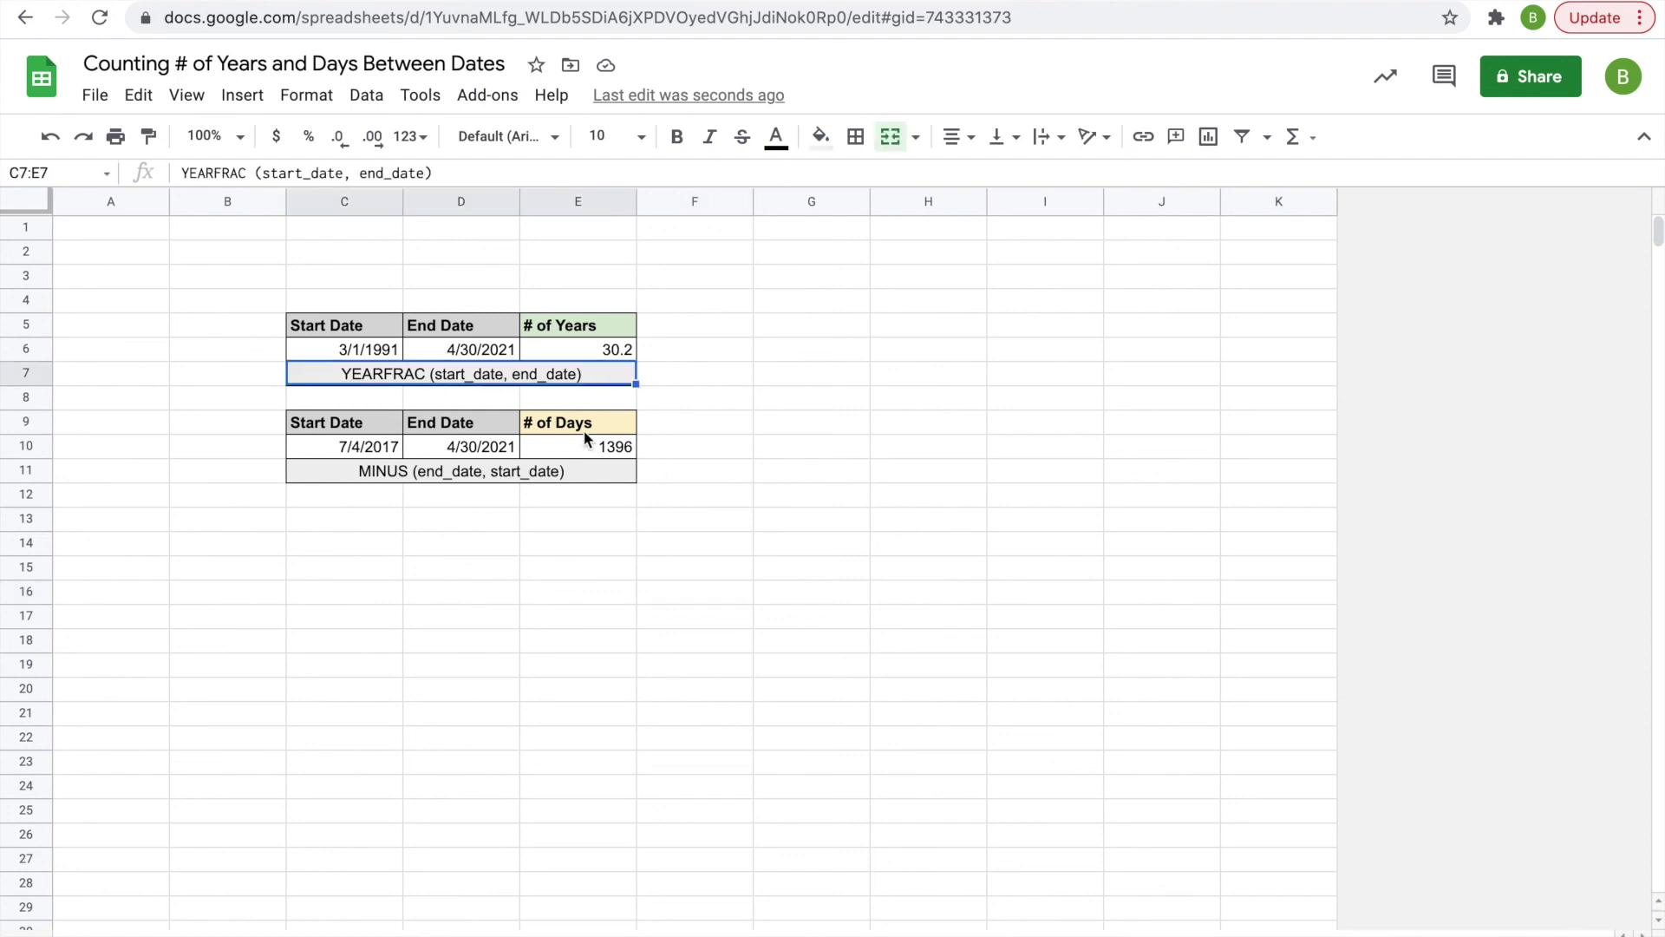
pyautogui.click(569, 473)
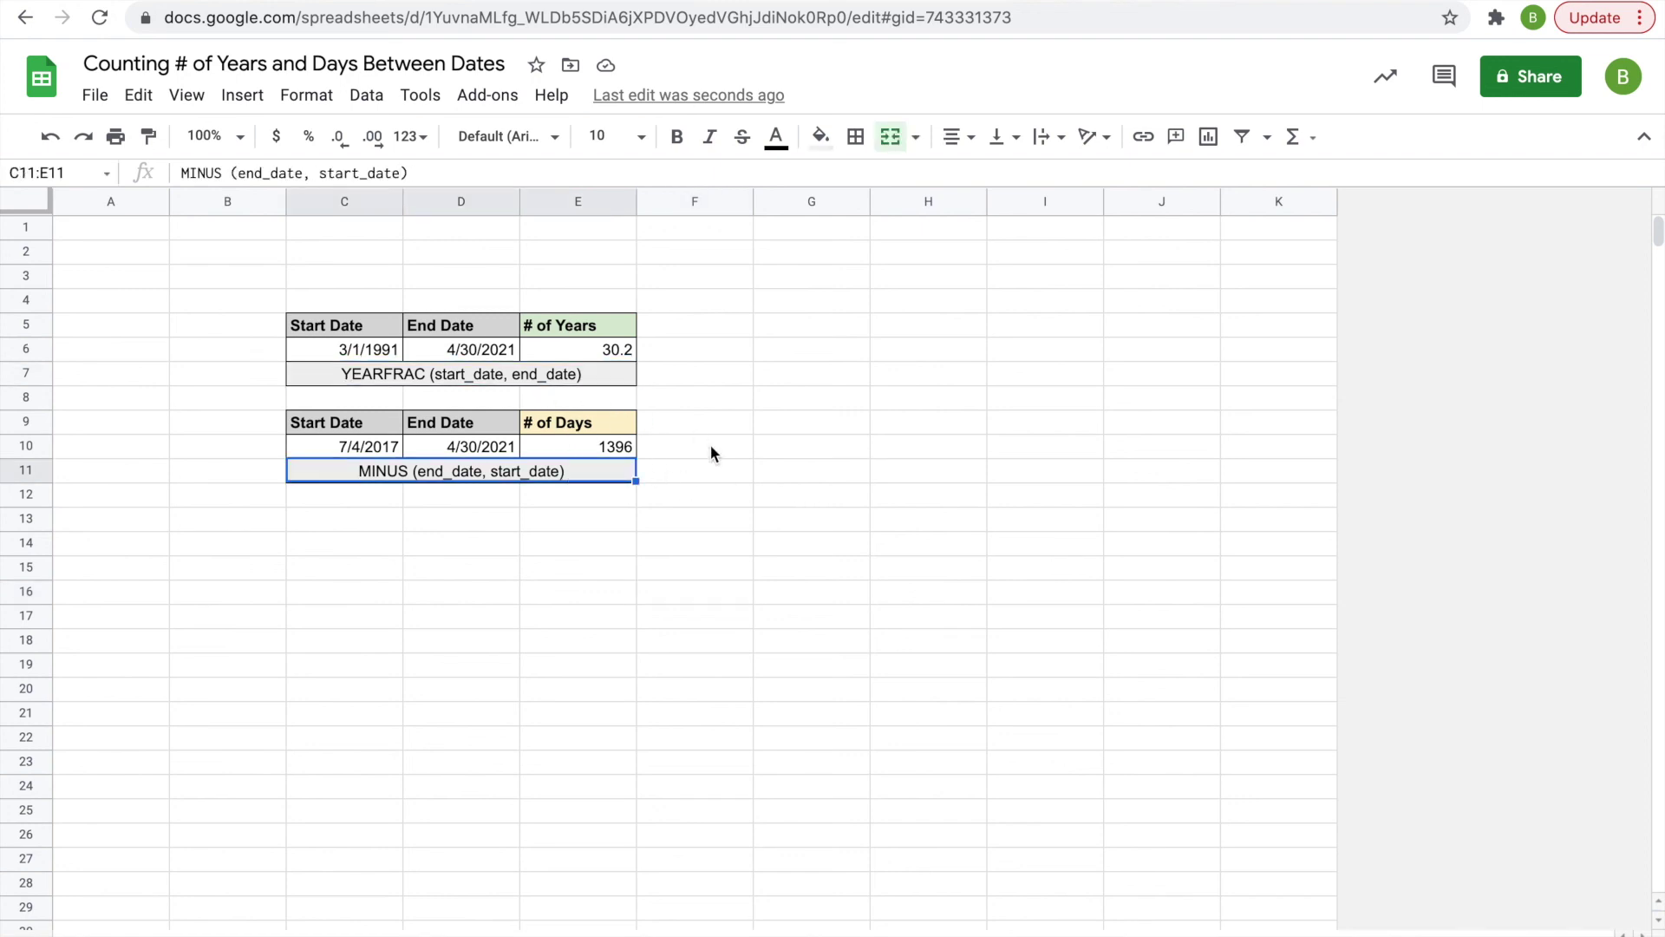